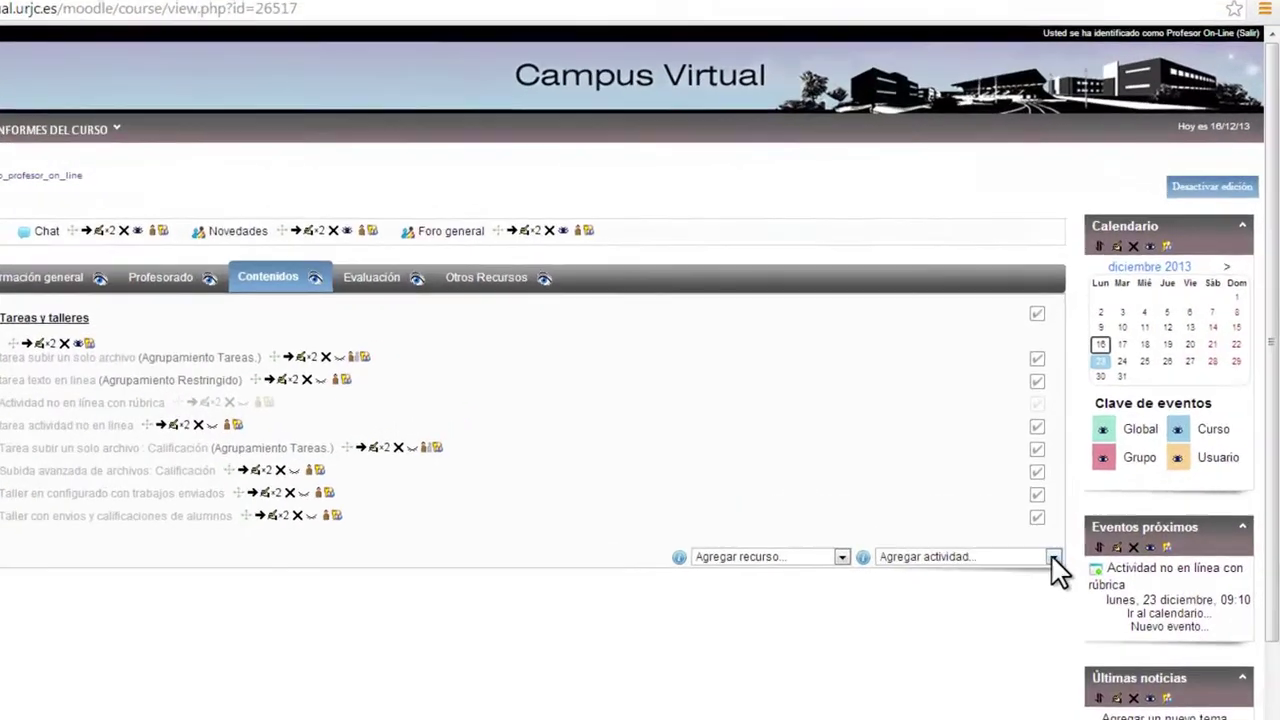
Step: Add a "Subida avanzada de archivos" task to the Contenidos section and name it "tarea subida avanzada de archivos"
click(1020, 606)
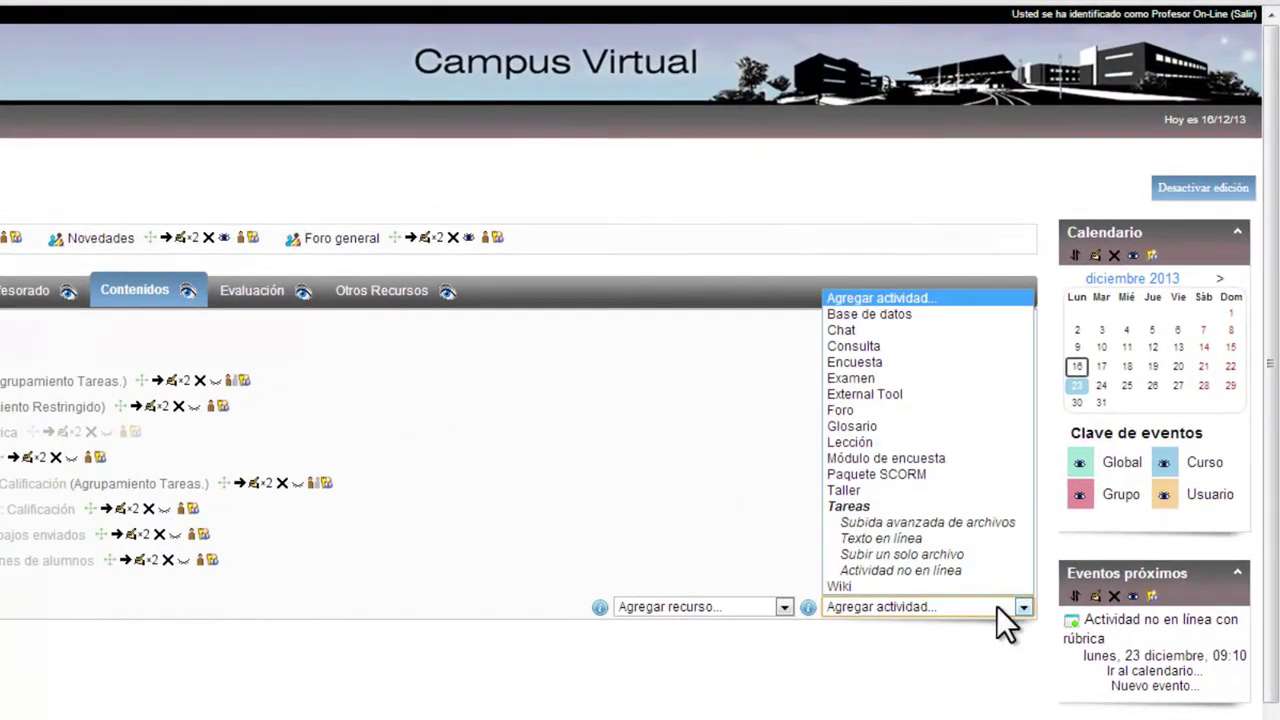
click(972, 523)
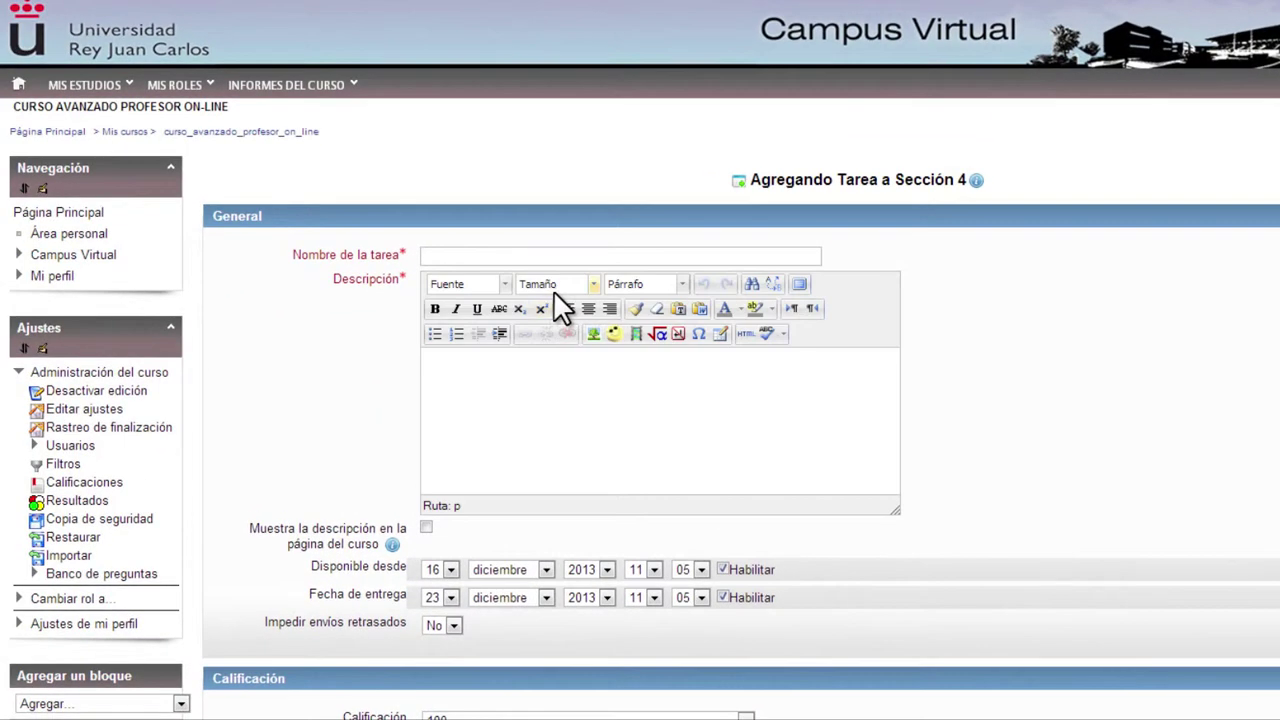
click(458, 254)
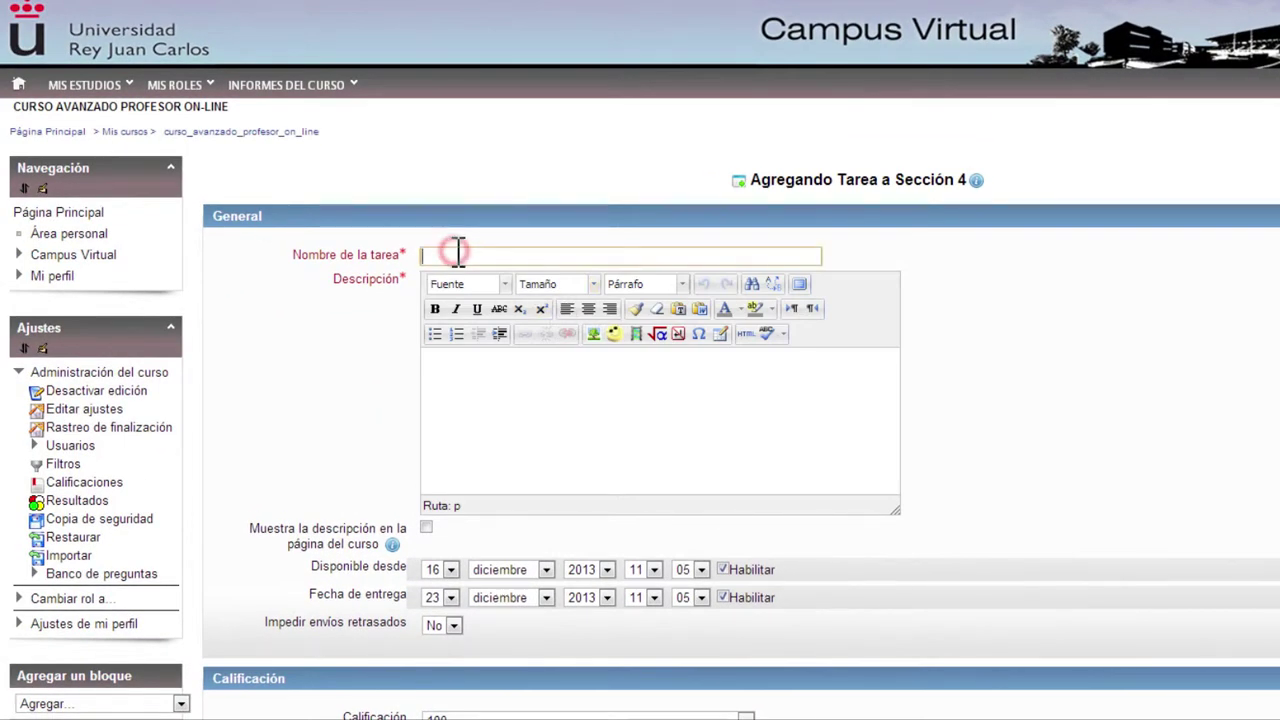
text(tar)
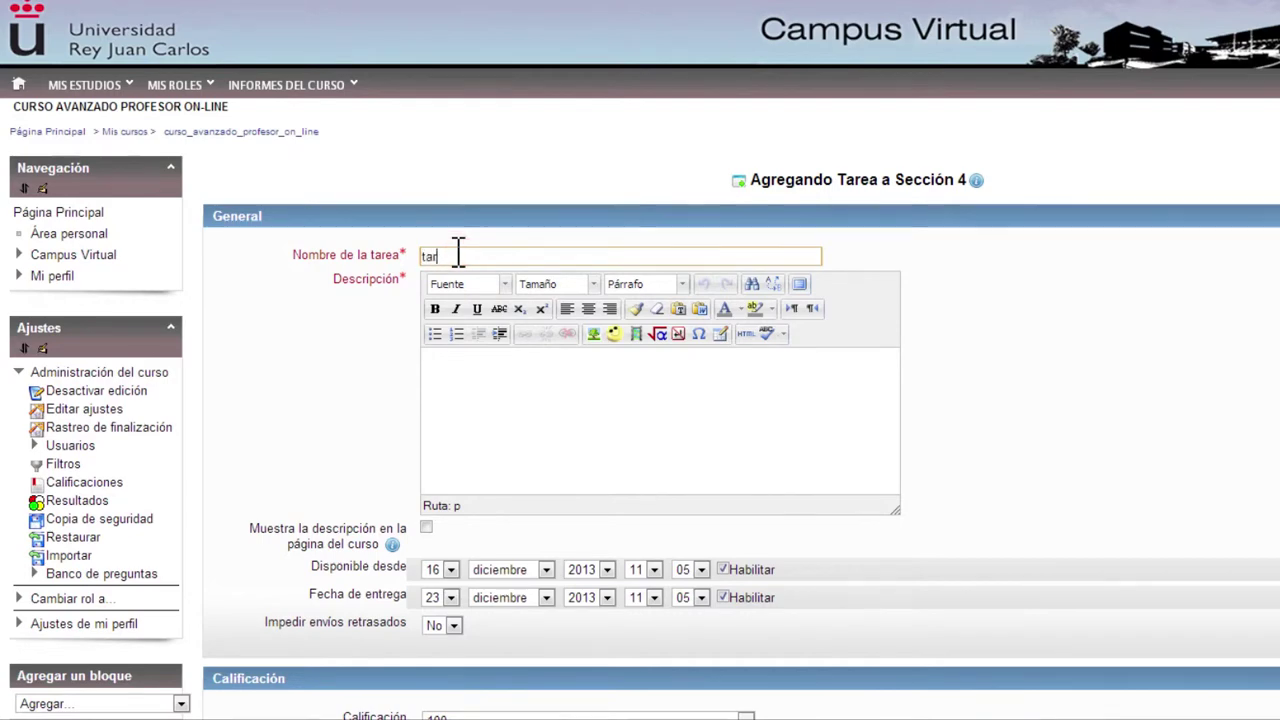
text(ea subida ava)
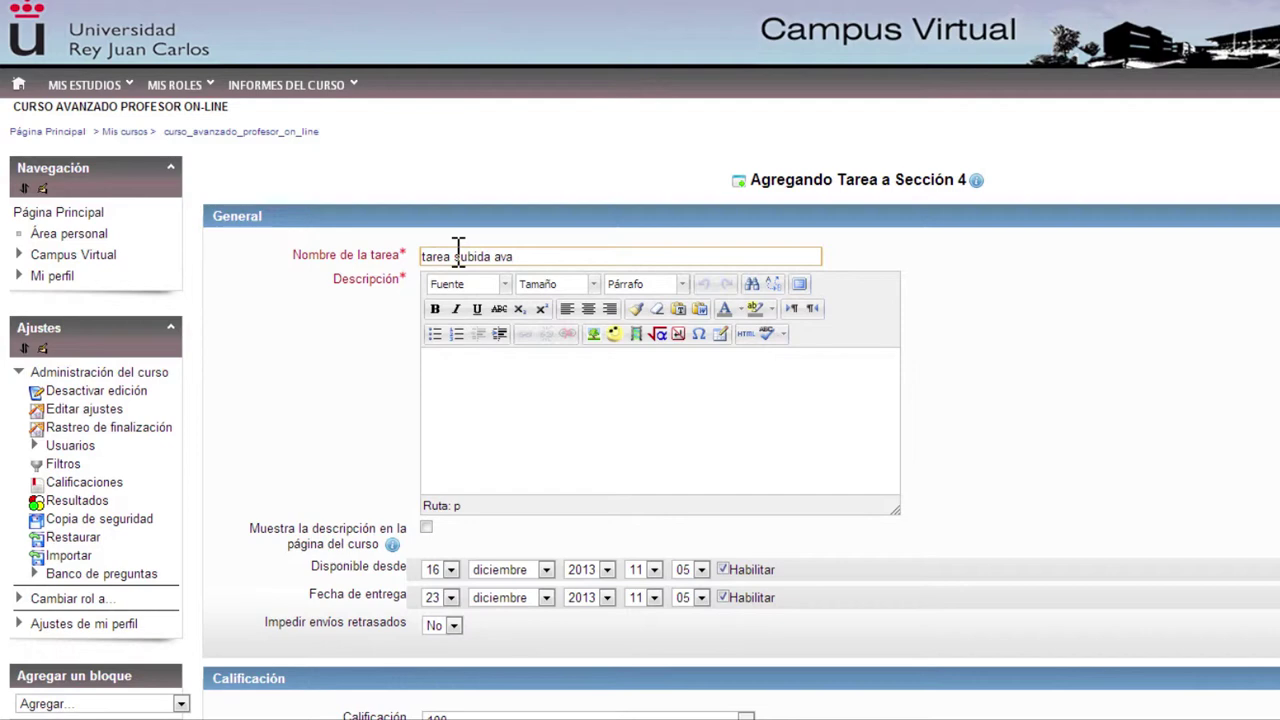
text(nzada de archivos)
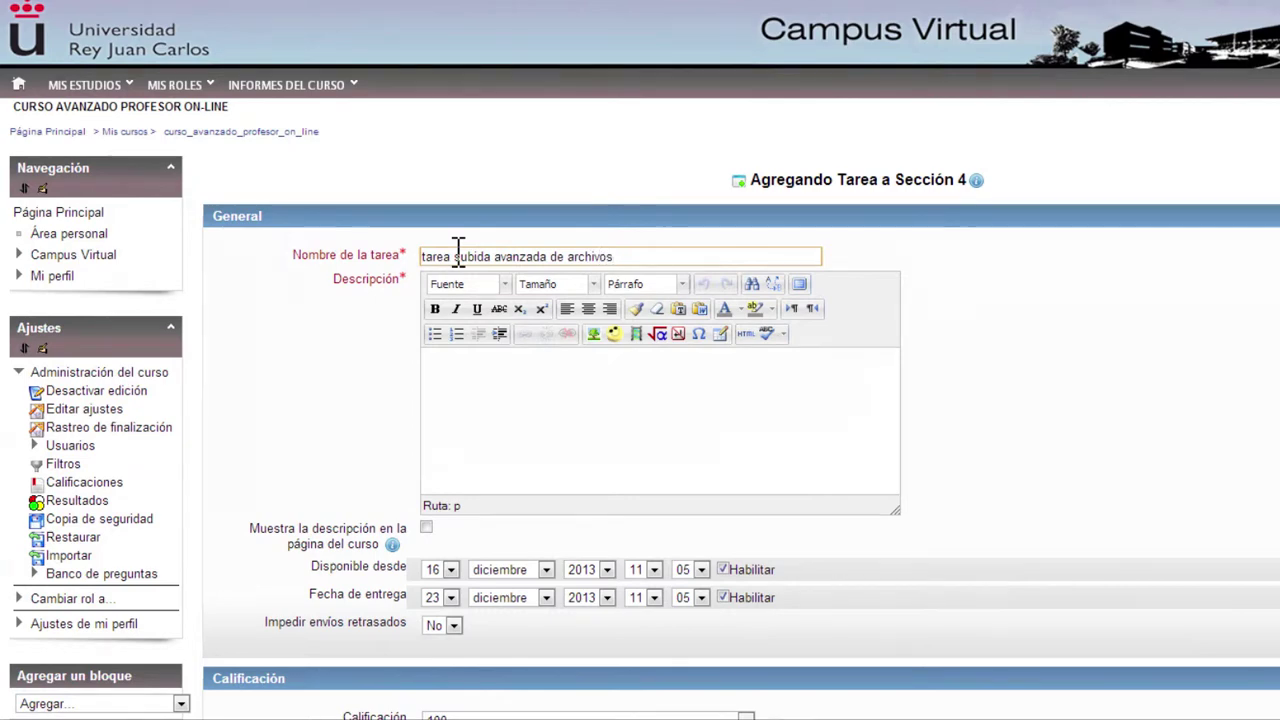
Step: Write the task description as two paragraphs: "2 archivos" and "realización del trabajo..."
click(471, 366)
text(2 archivos)
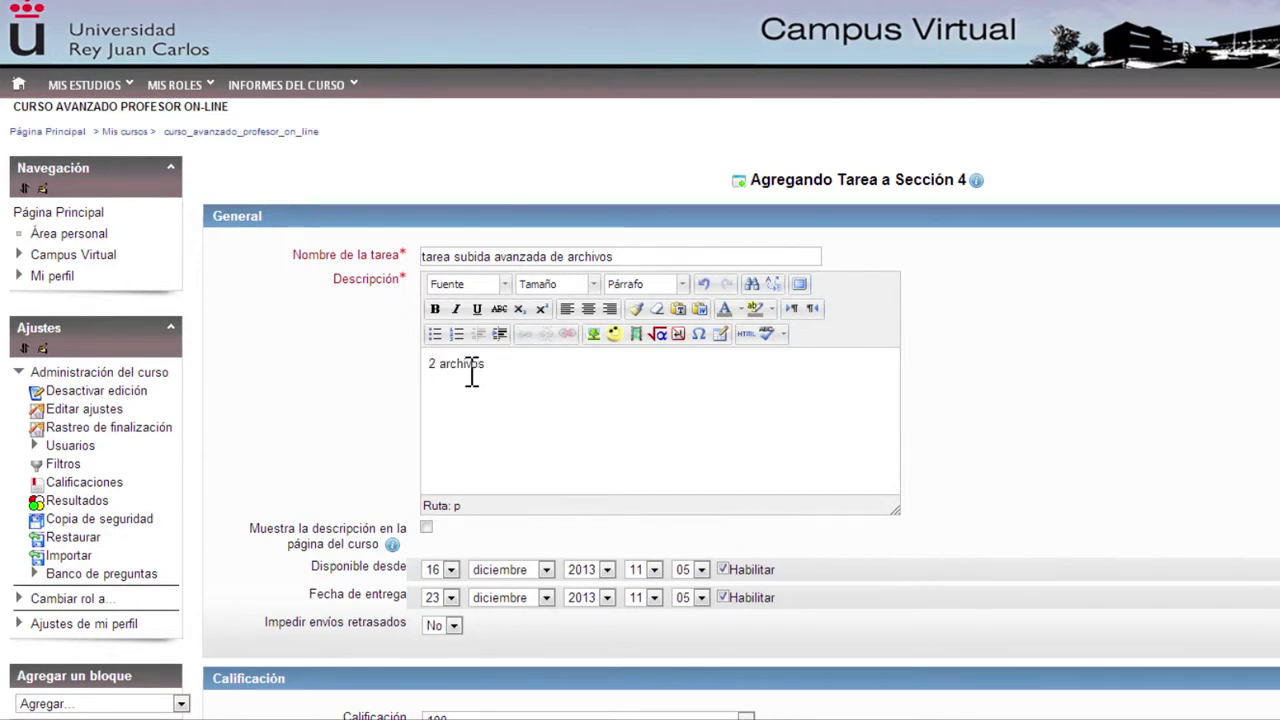
key(Return)
text(realizaci)
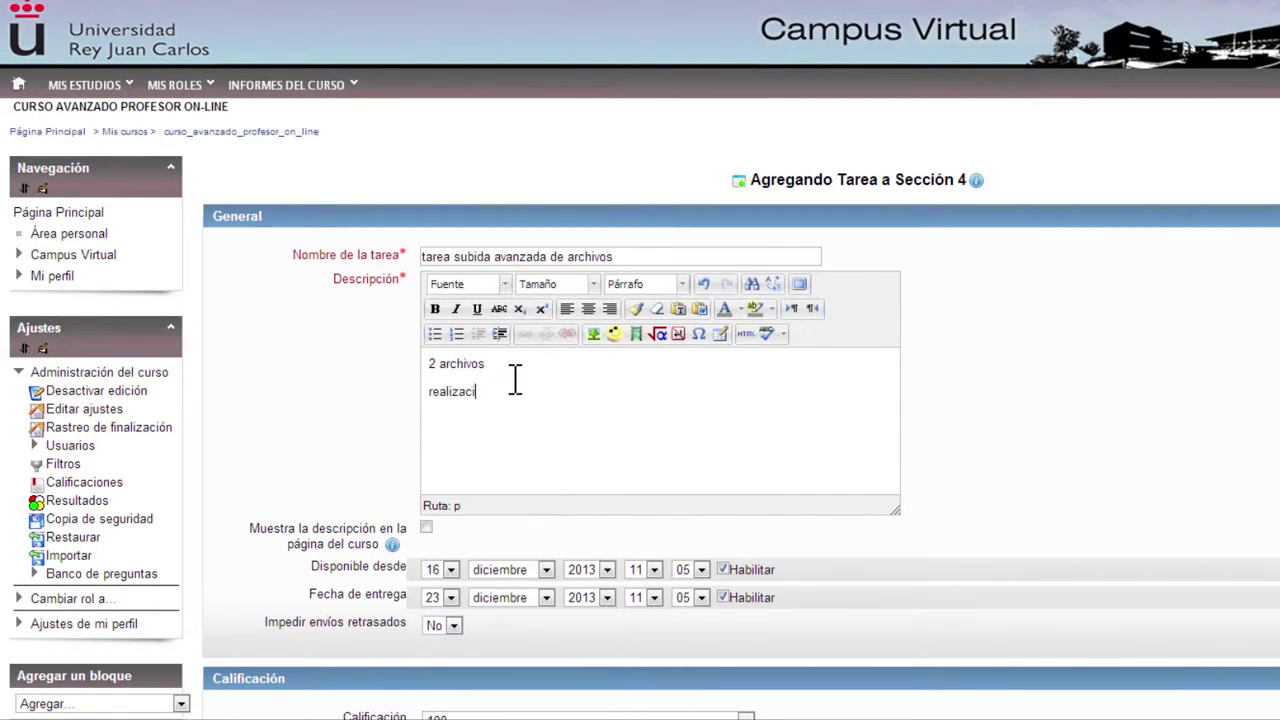
text(ón del trabajo)
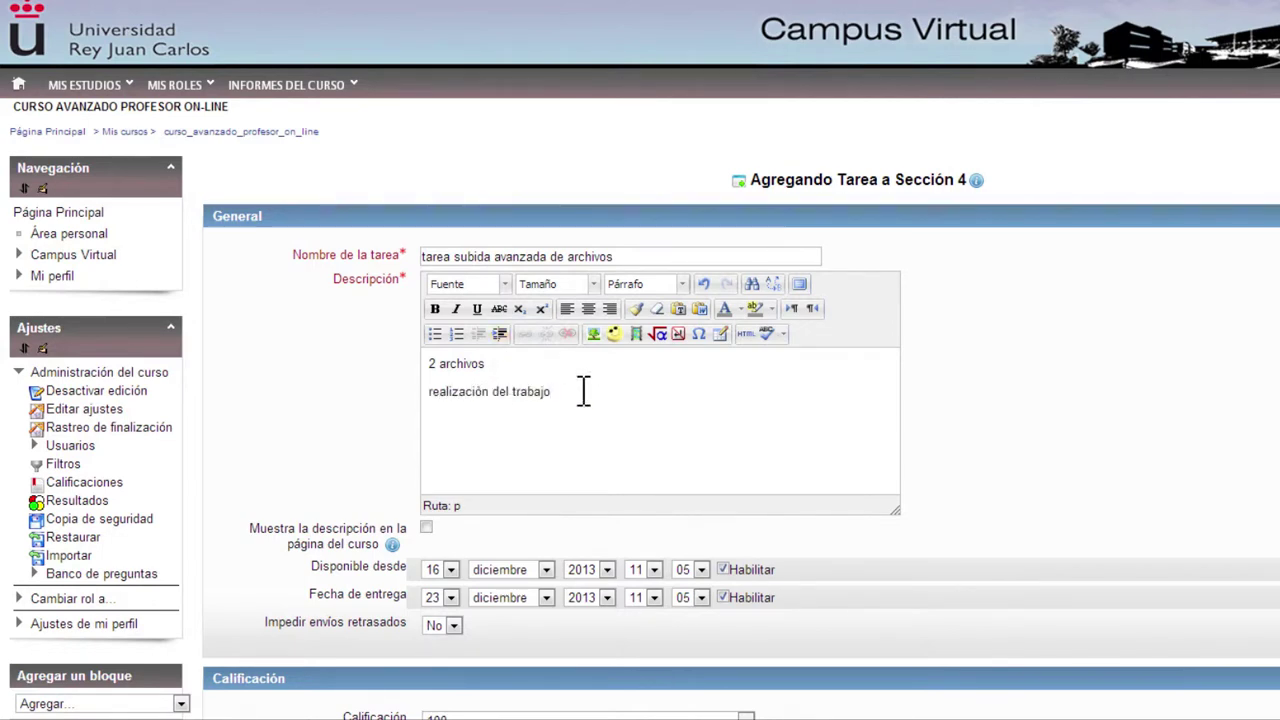
text(...)
Step: Set the task's due date (Fecha de entrega) to 19 diciembre 2013
scroll(606, 410, down, 3)
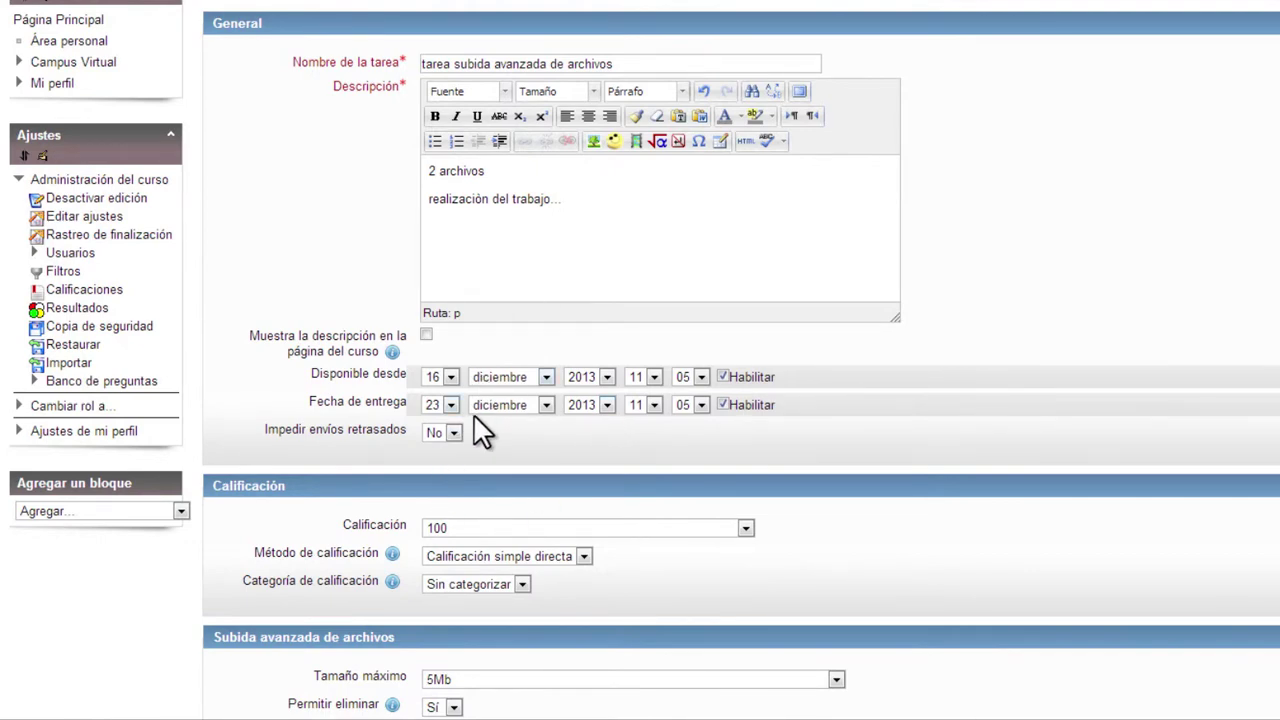
click(446, 405)
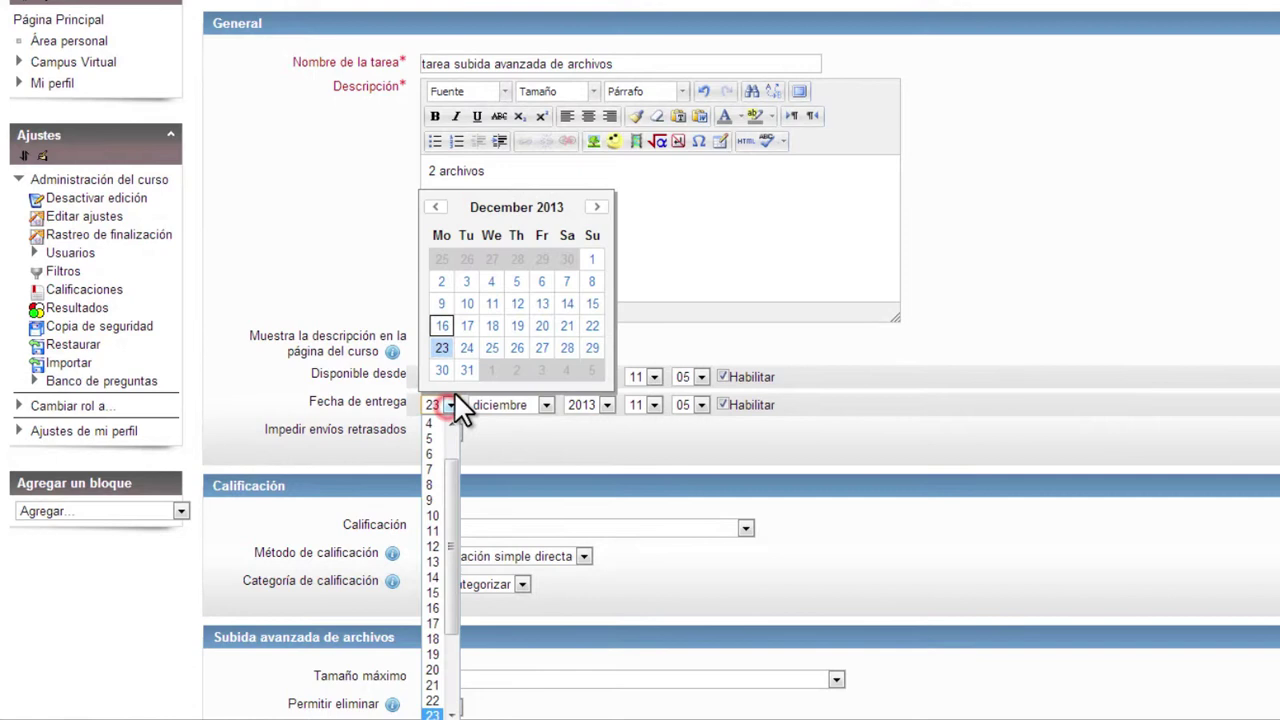
click(516, 326)
click(620, 445)
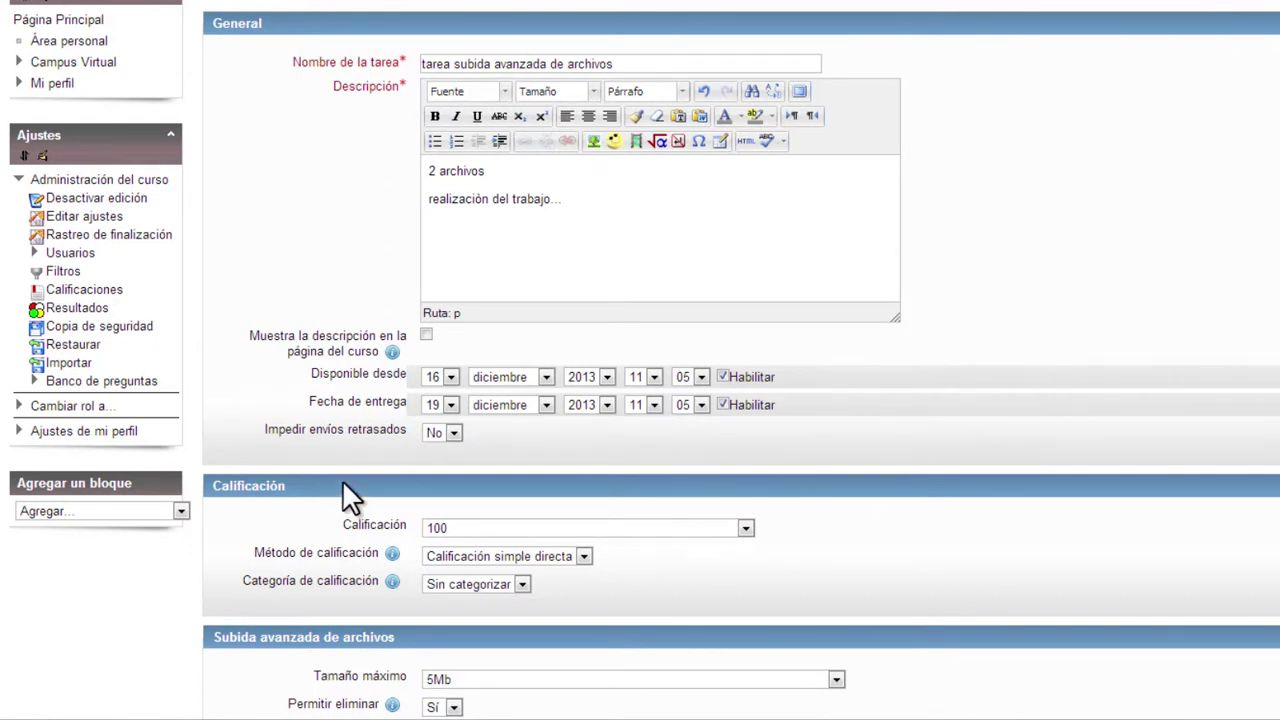
click(453, 432)
click(447, 465)
click(453, 432)
click(449, 448)
Step: Keep "Calificación simple directa" as the grading method and set the maximum upload size to 2Gb
click(584, 556)
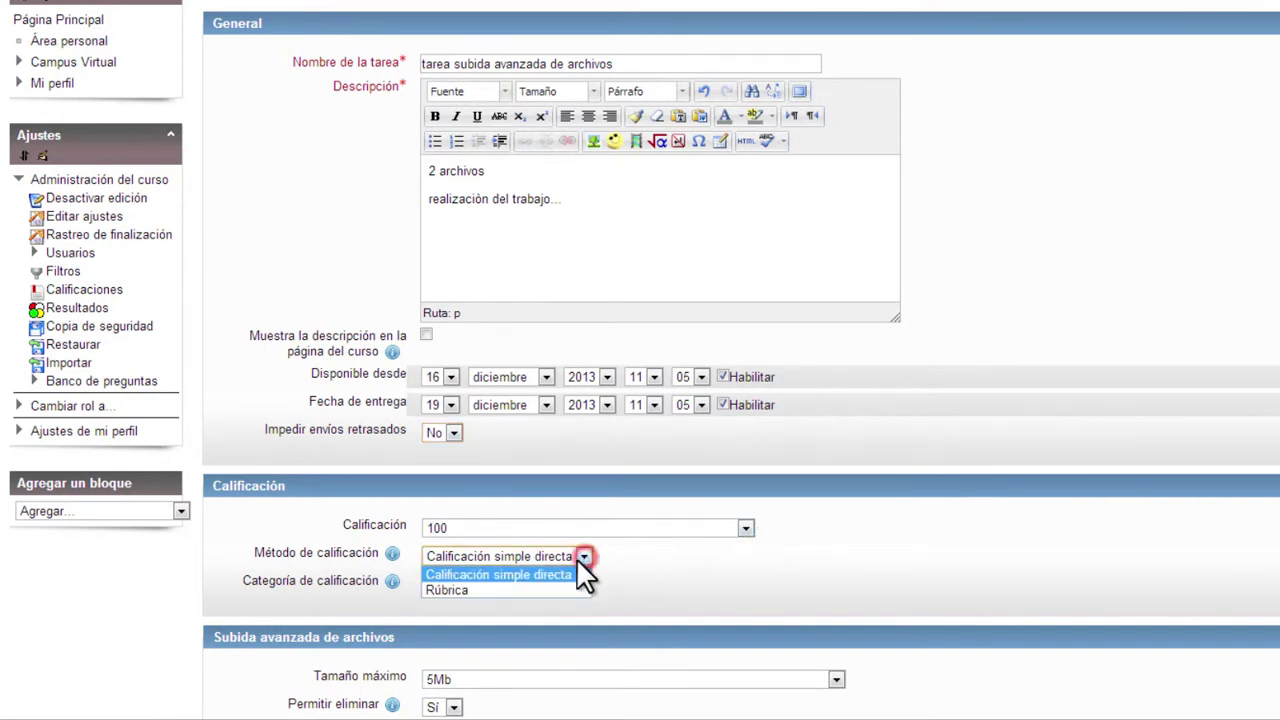
click(475, 575)
scroll(655, 580, down, 1)
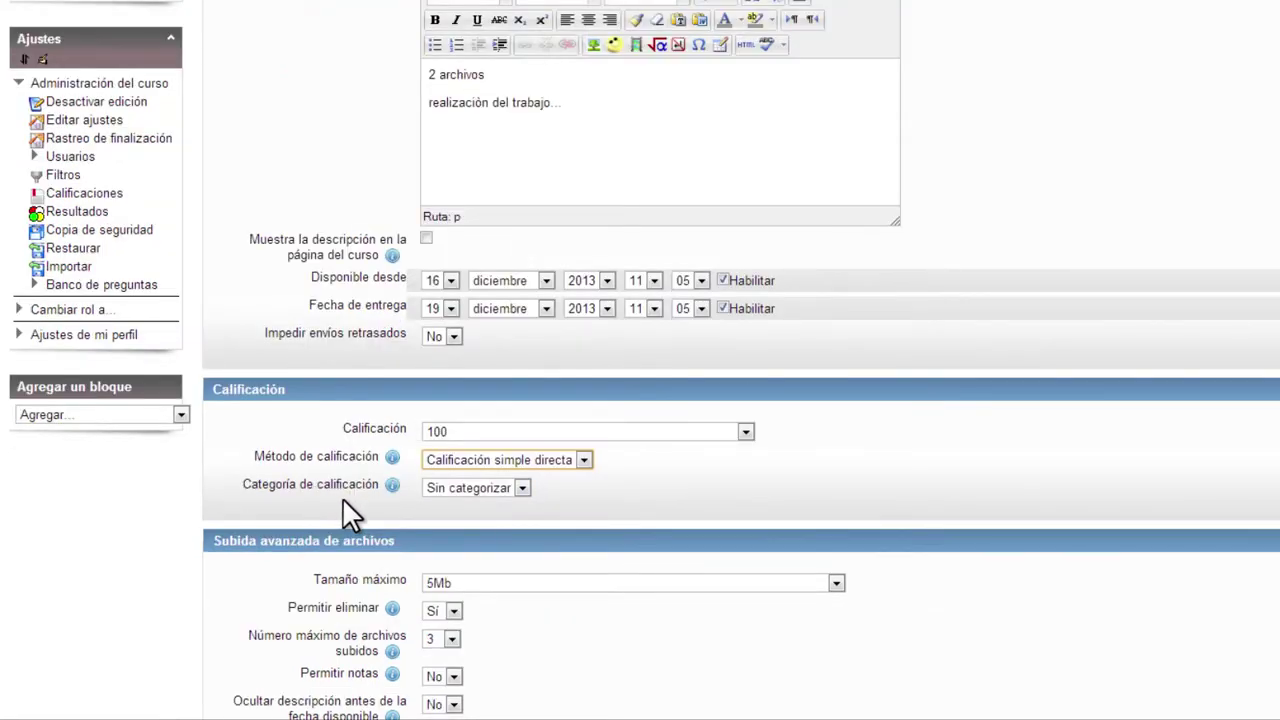
scroll(705, 650, down, 2)
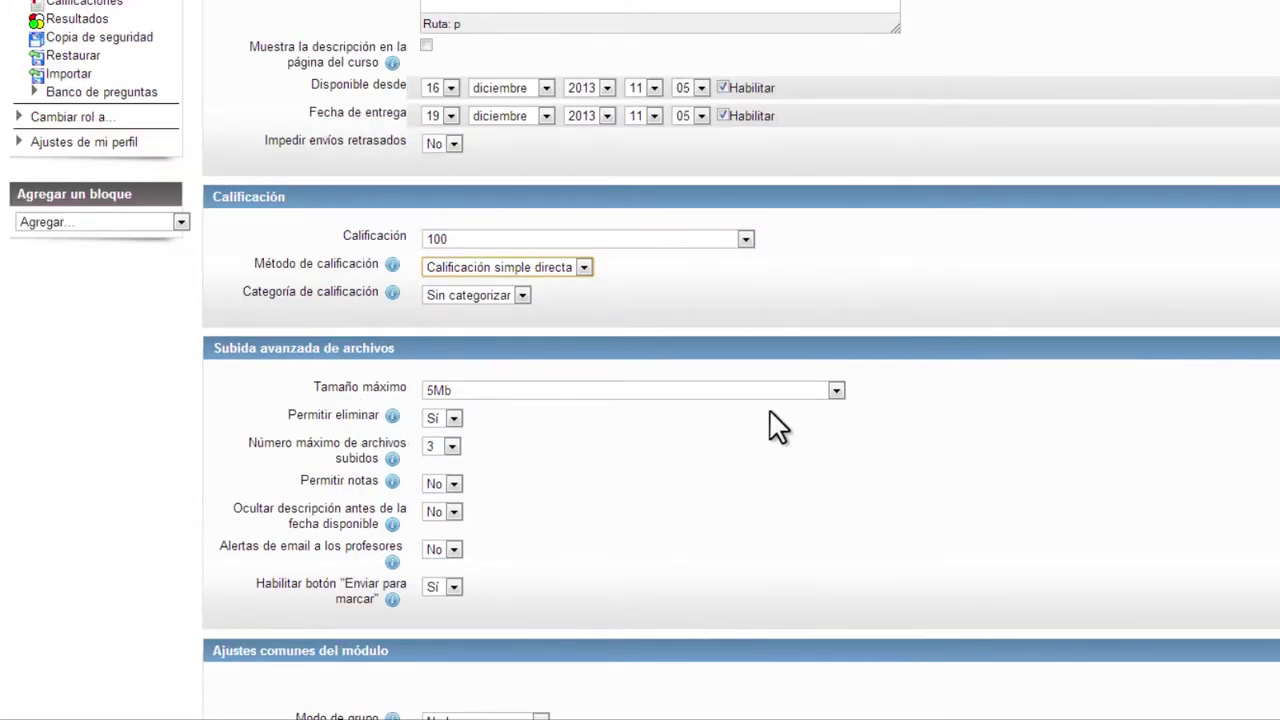
click(836, 390)
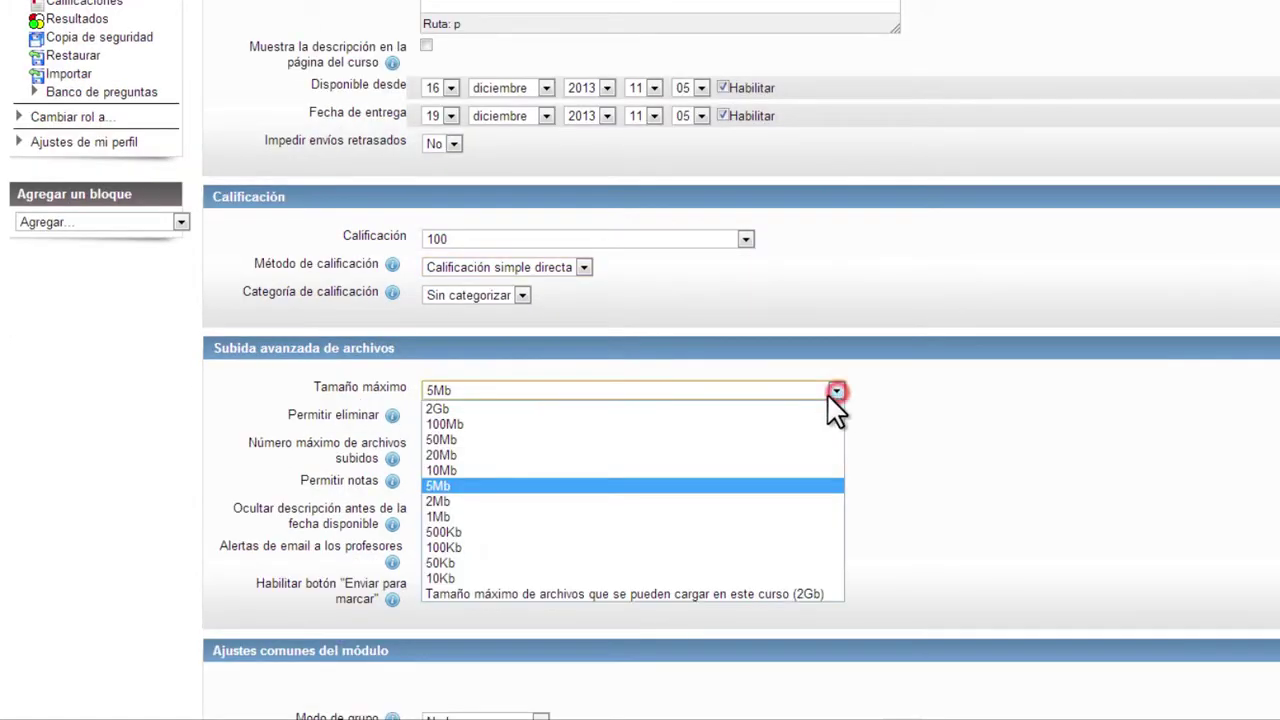
click(488, 410)
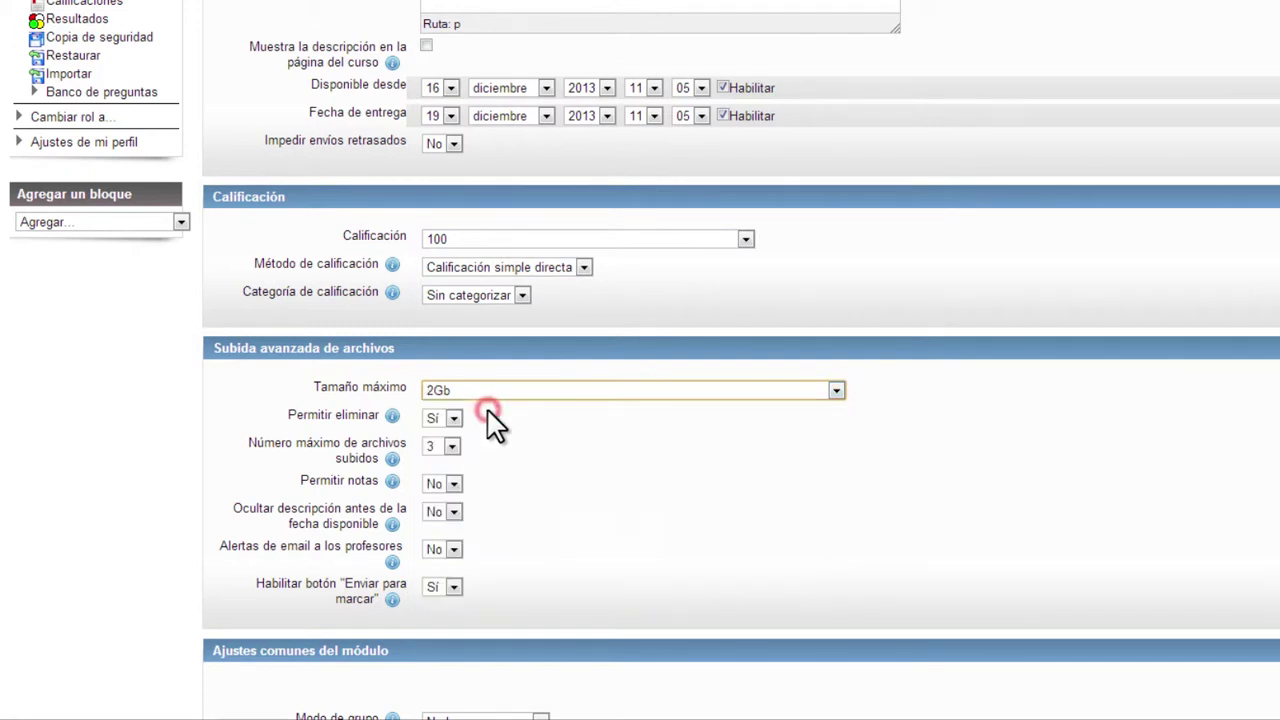
Step: Set the maximum number of uploaded files to 2 and allow notes (Permitir notas: Sí)
click(452, 447)
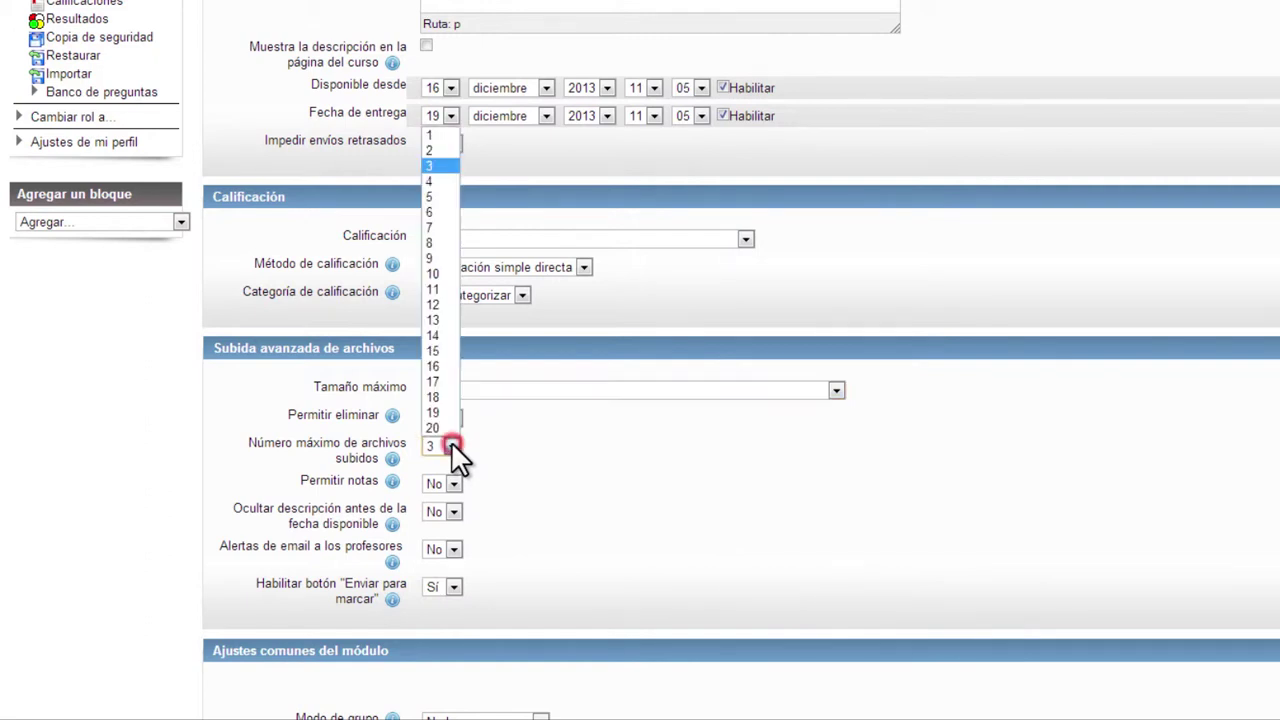
click(438, 150)
scroll(632, 505, down, 2)
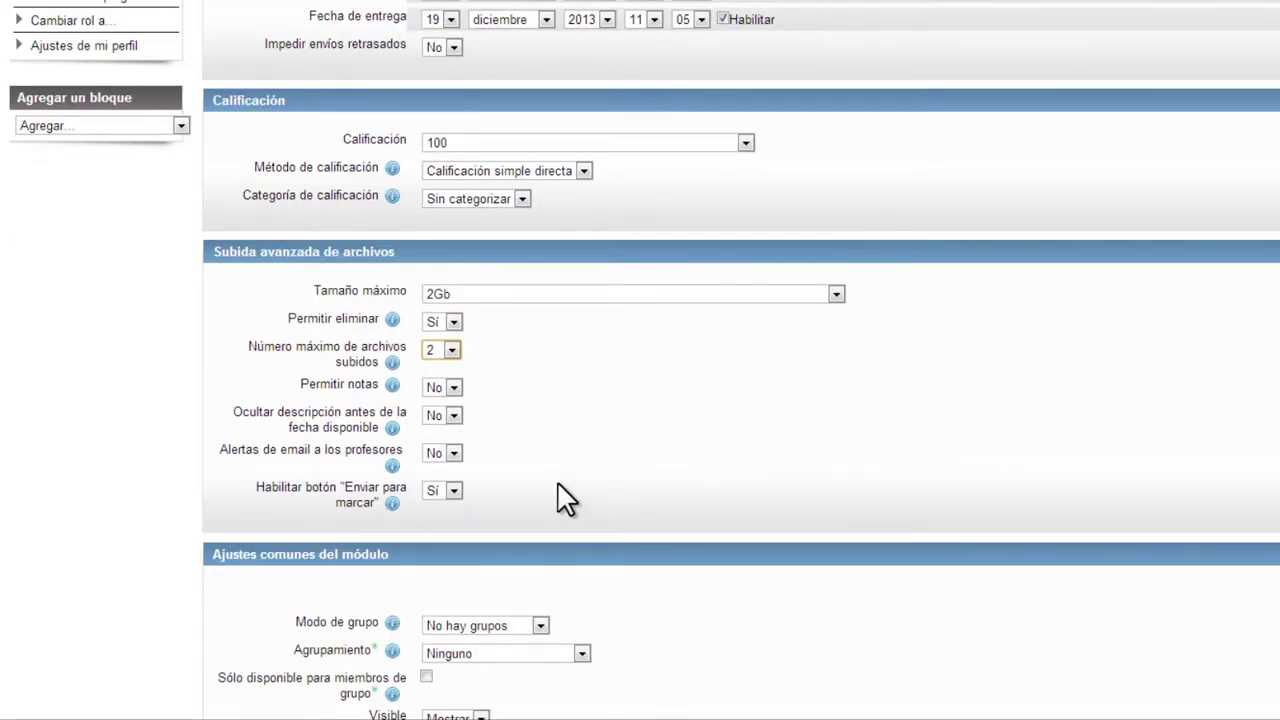
click(455, 387)
click(434, 419)
Step: Save the new task with its remaining settings at their defaults and return to the course
scroll(533, 500, down, 3)
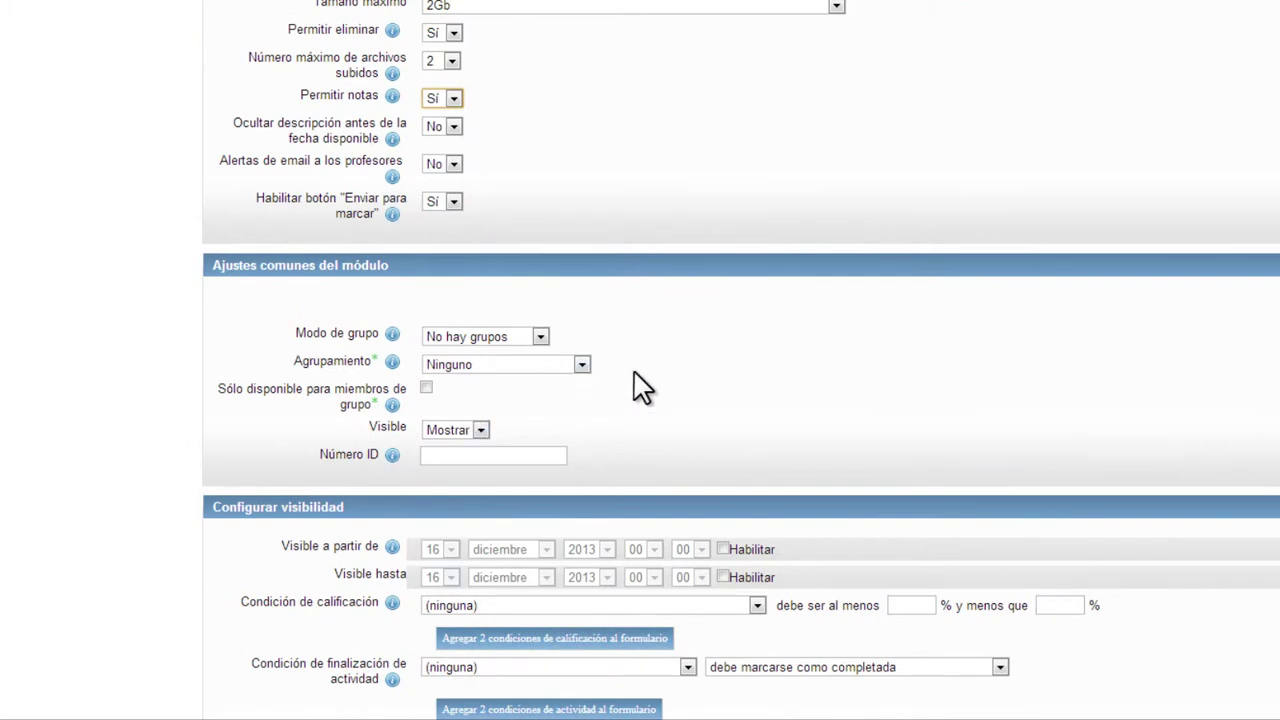
scroll(642, 380, down, 2)
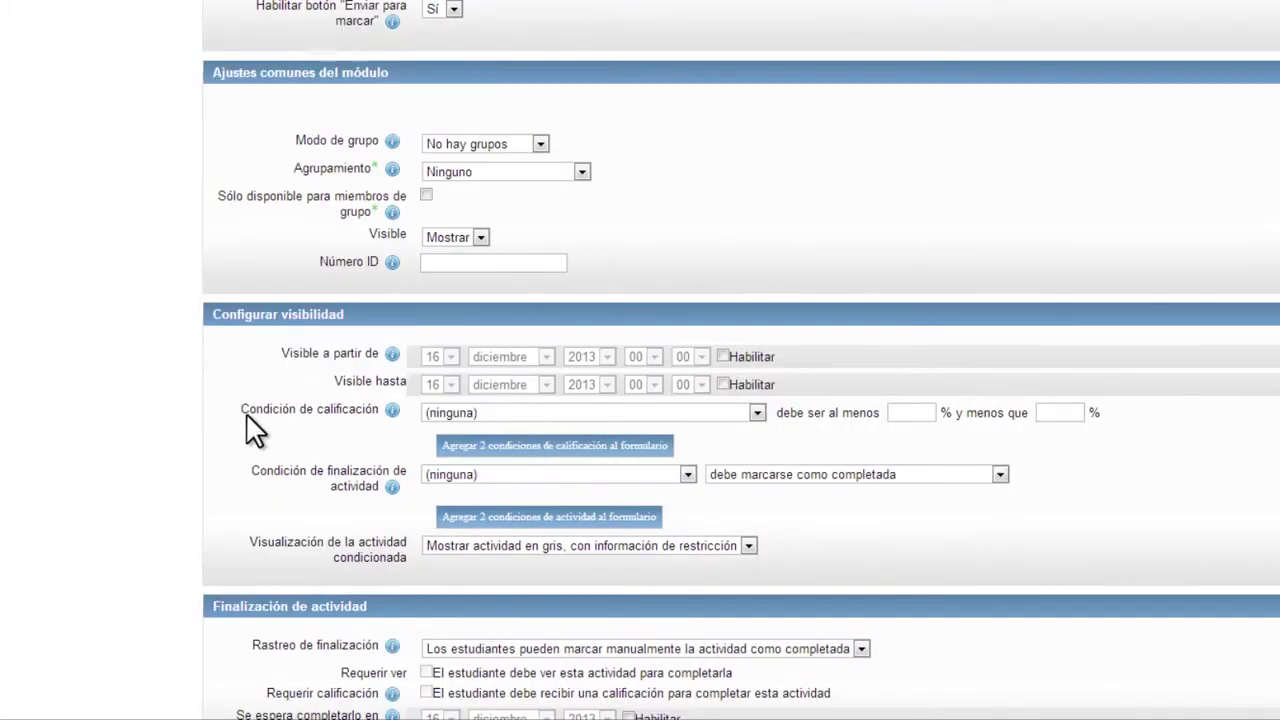
scroll(430, 420, down, 2)
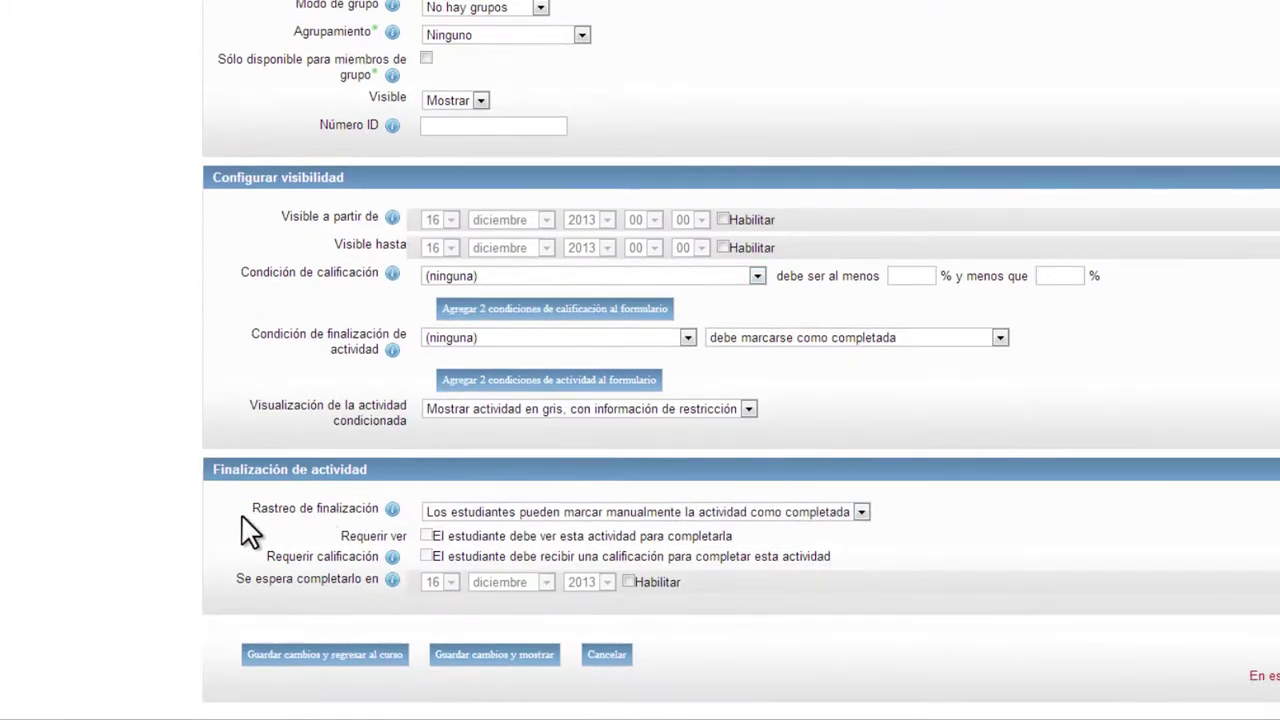
click(365, 660)
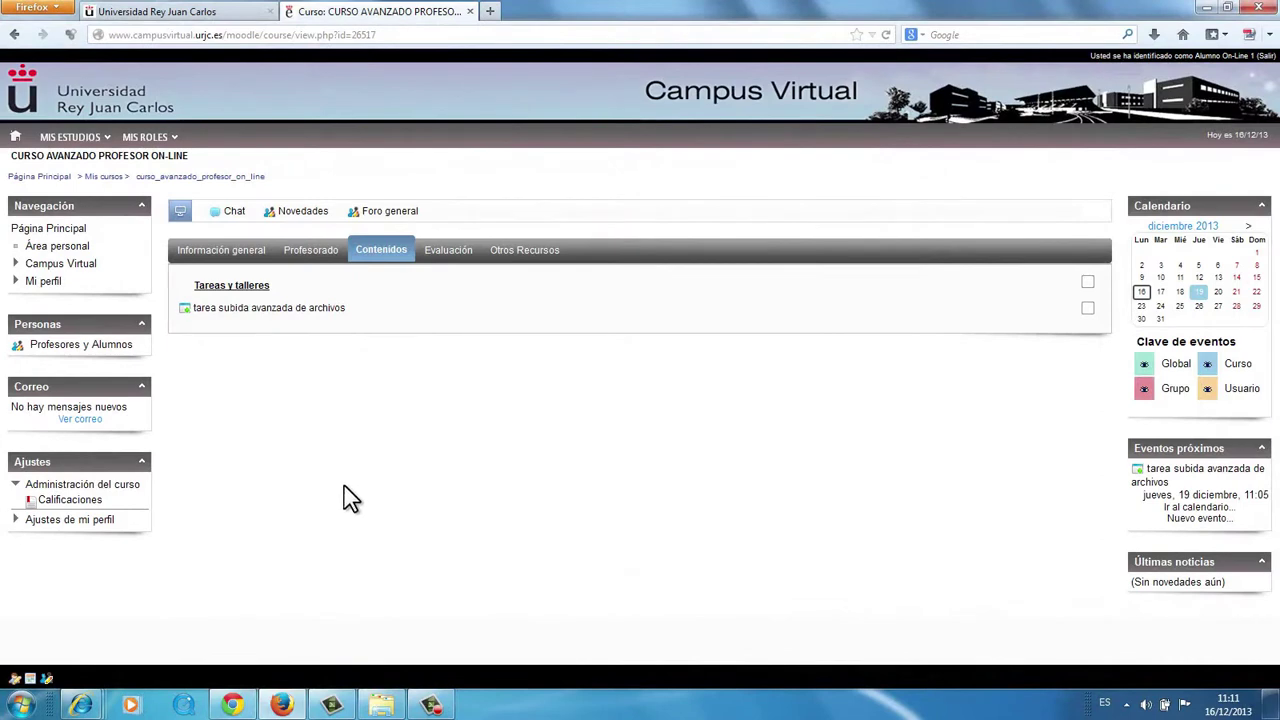
Step: In the student's Firefox session, open "tarea subida avanzada de archivos" and bring up the upload form for adding a file
click(277, 320)
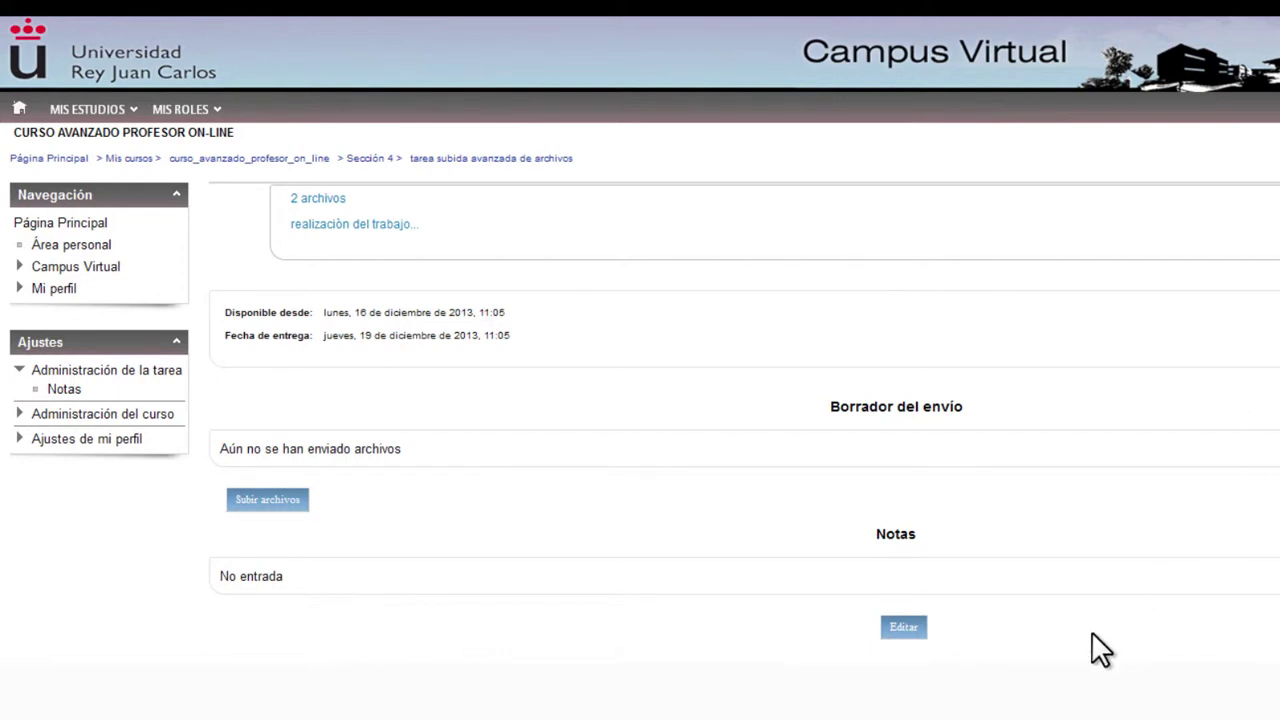
click(259, 500)
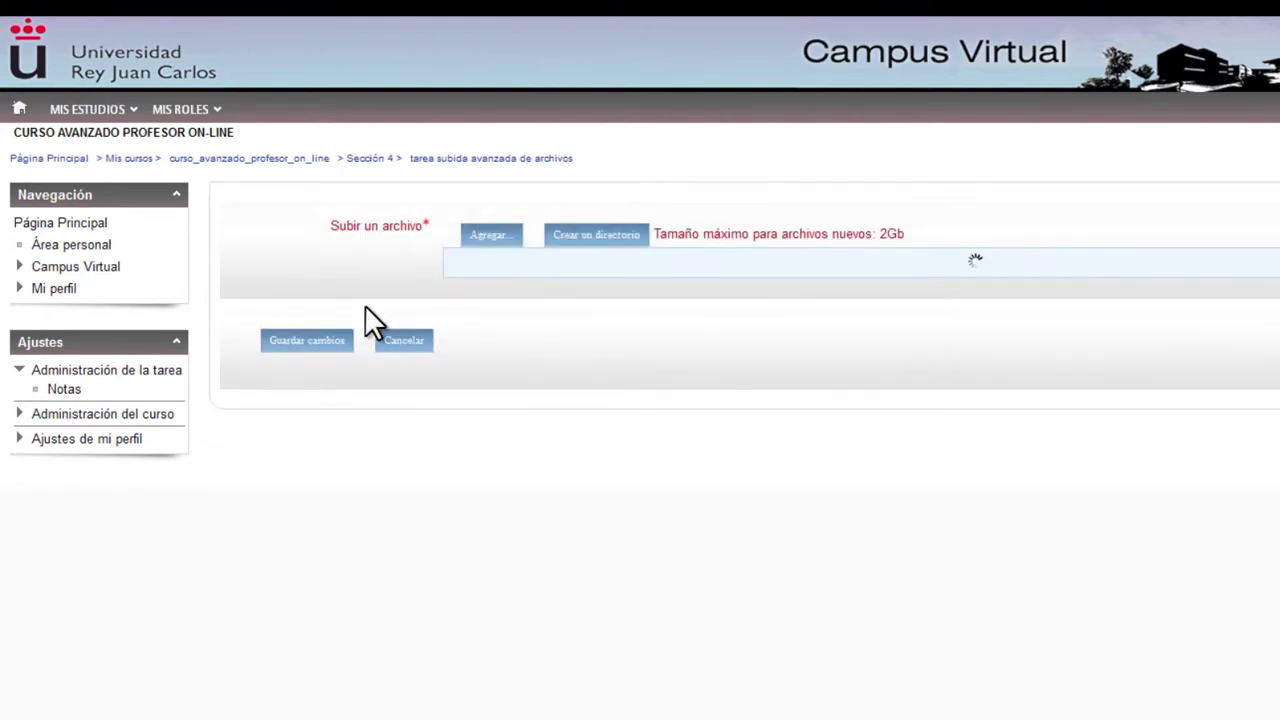
click(487, 236)
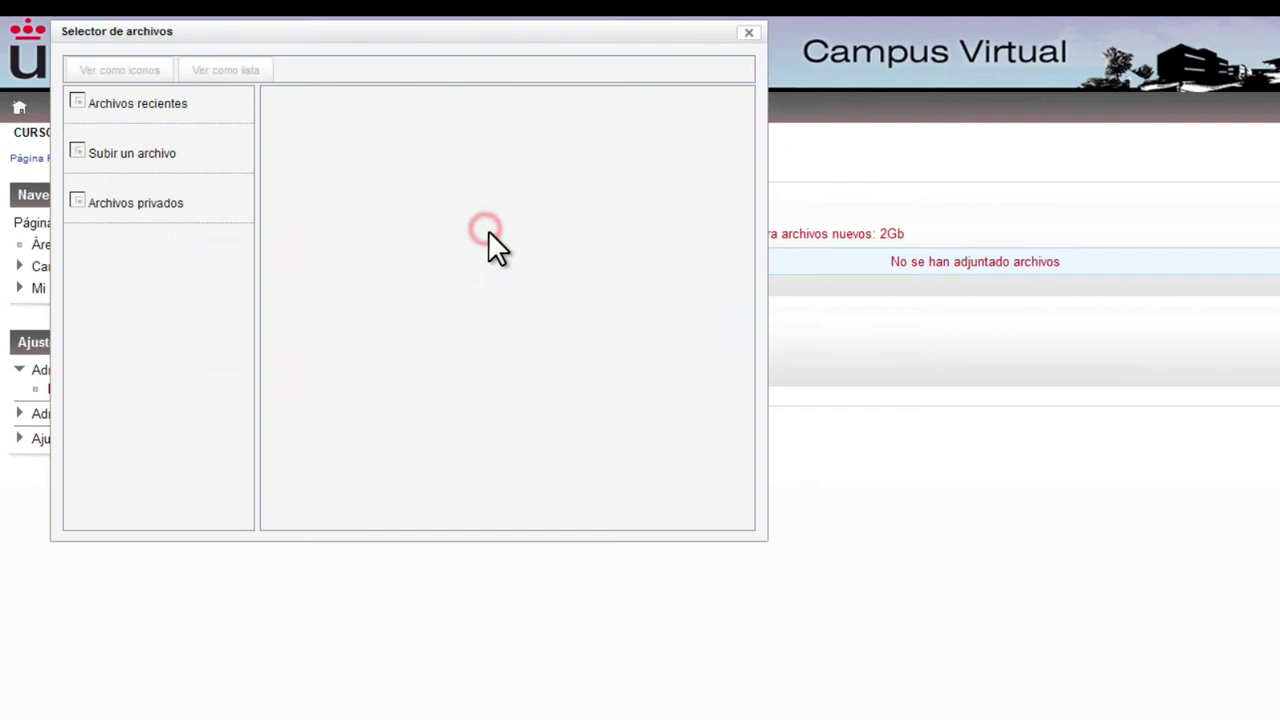
click(140, 157)
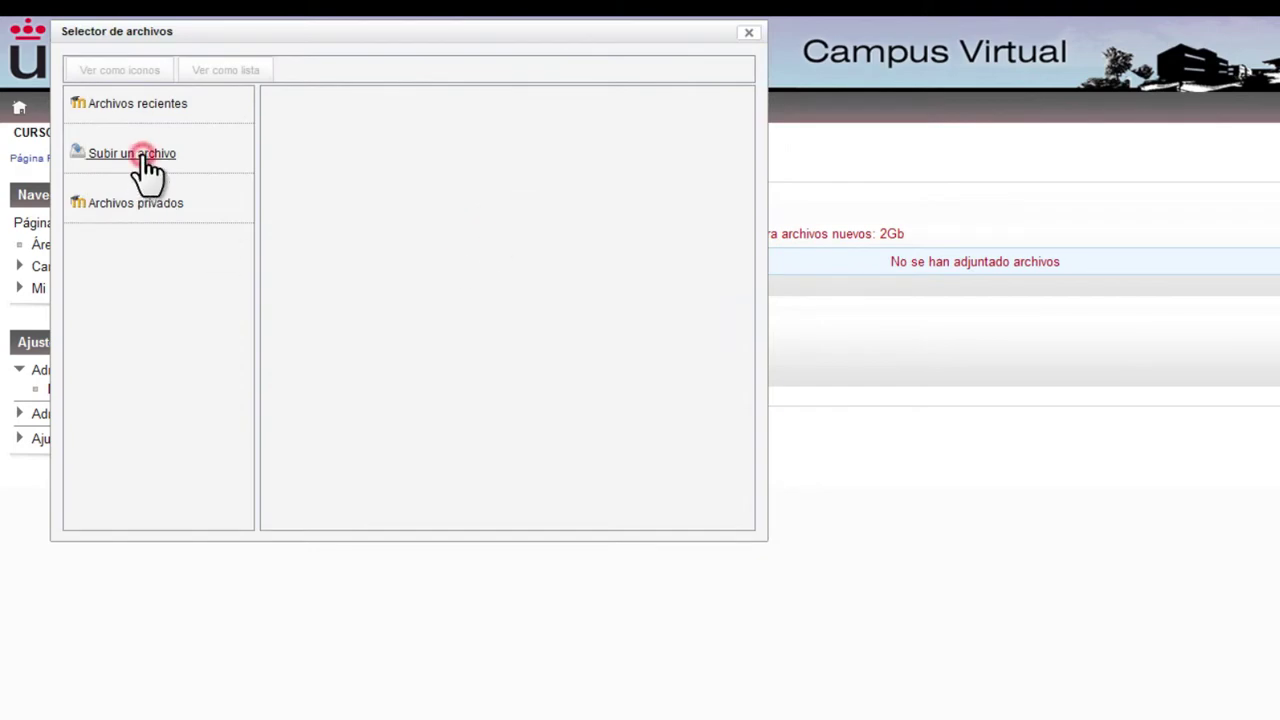
Step: Upload "ALUMNO 1 TRABAJO 1.odt" from the "Achivos trabajos" folder on the Transcend (F:) drive
click(457, 150)
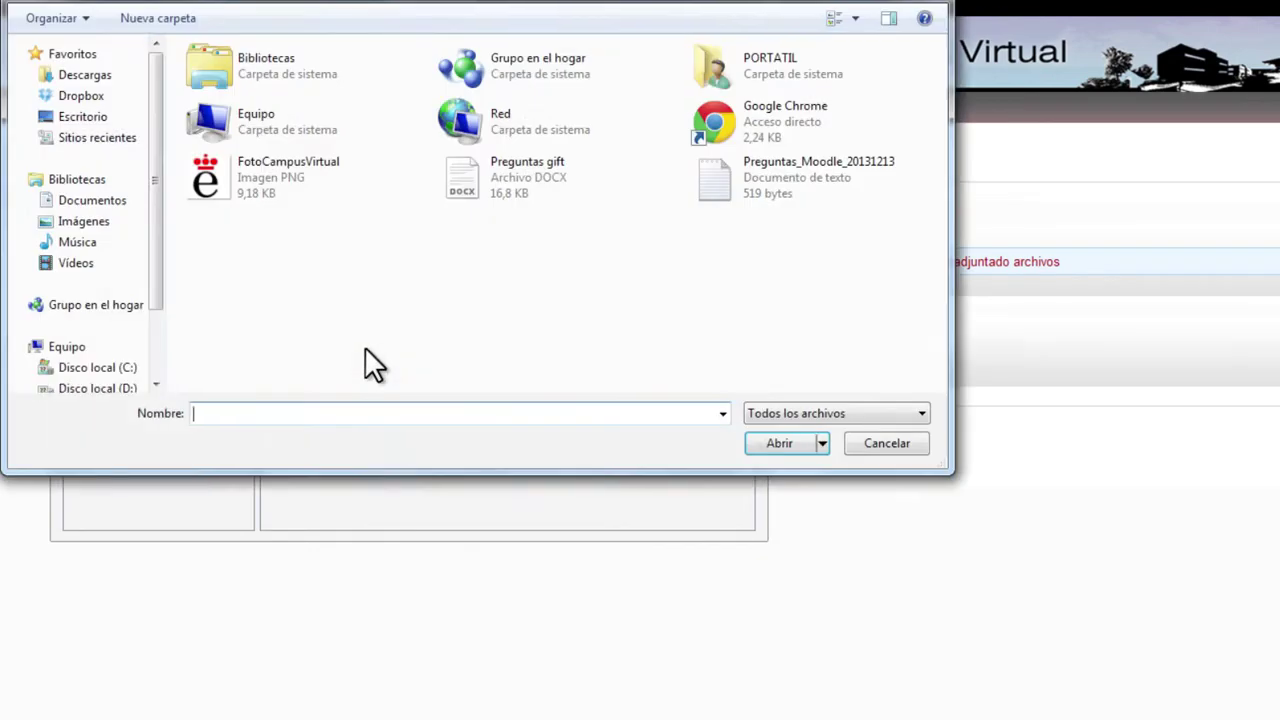
scroll(110, 250, down, 1)
click(132, 360)
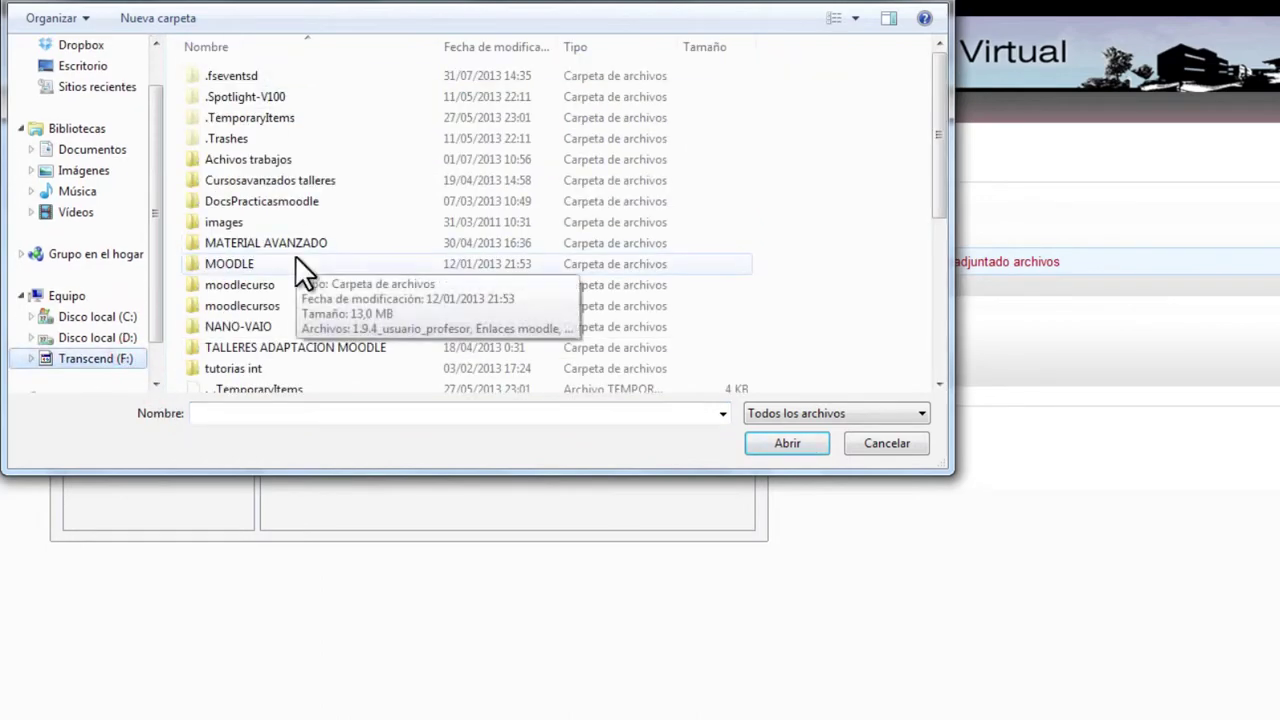
double_click(260, 157)
double_click(265, 75)
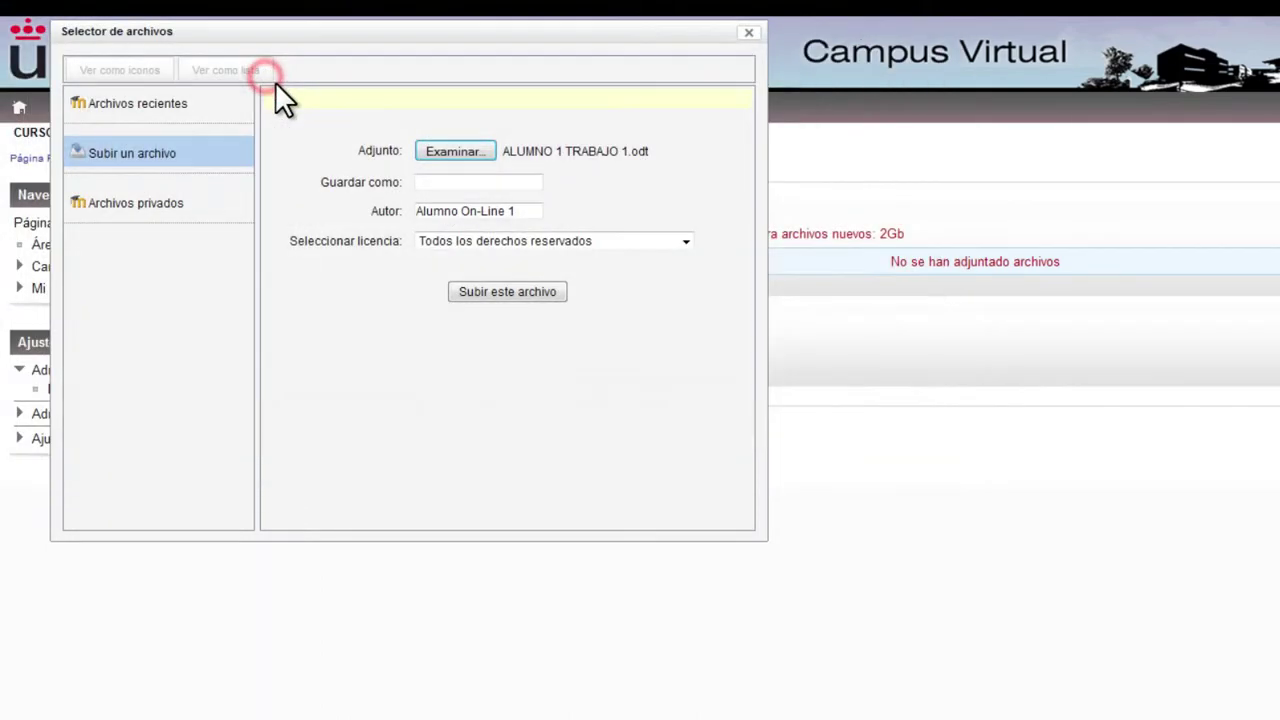
click(490, 293)
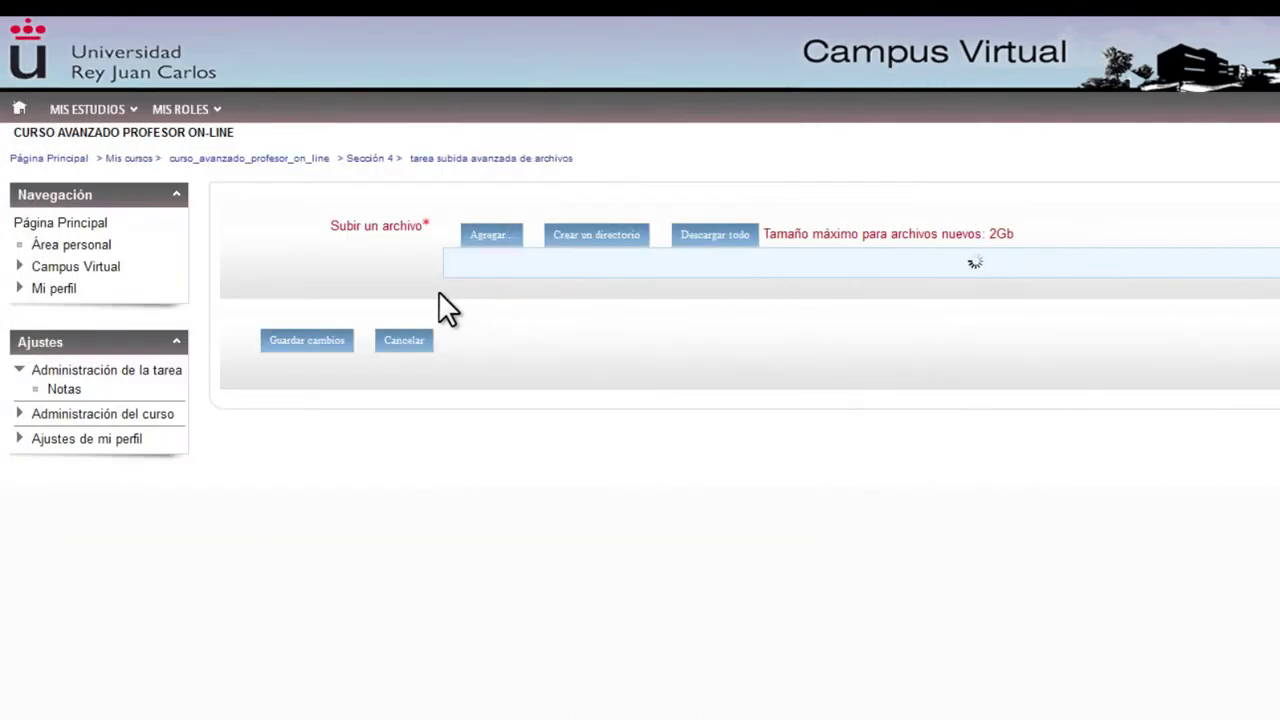
Step: Add "ALUMNO 1 TRABAJO 2.odt" as the second file of the submission
click(483, 252)
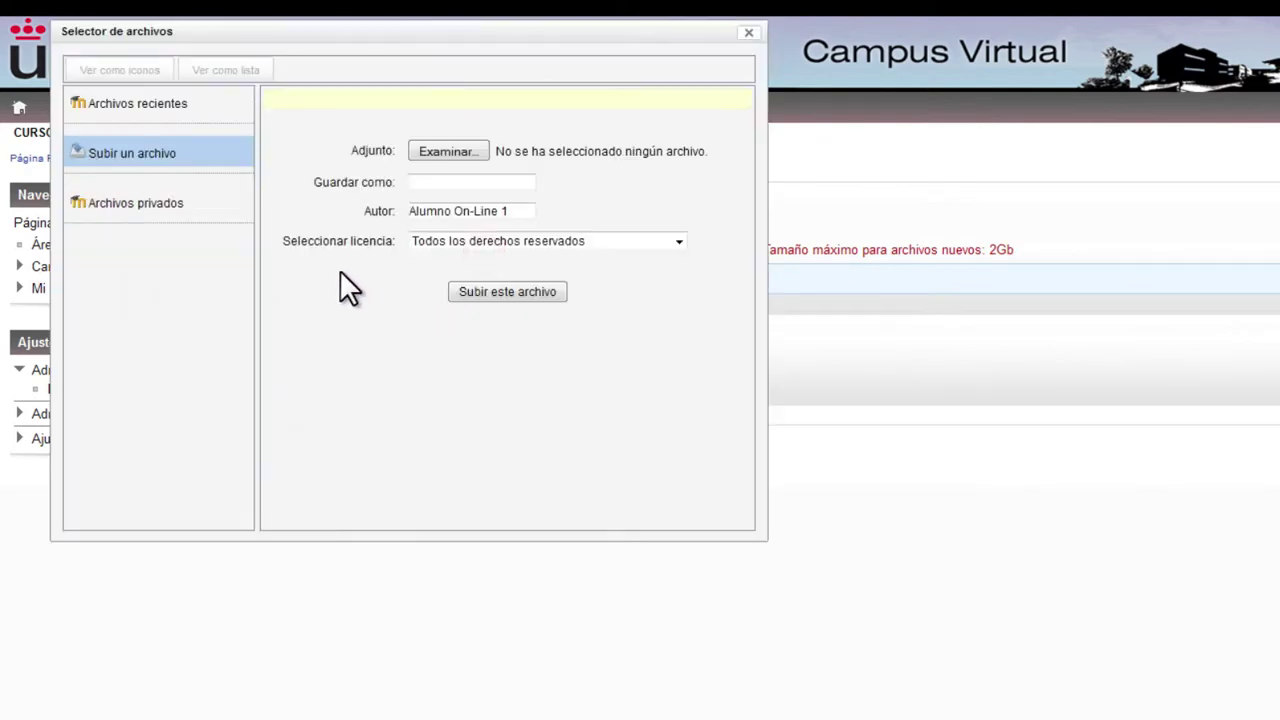
click(425, 160)
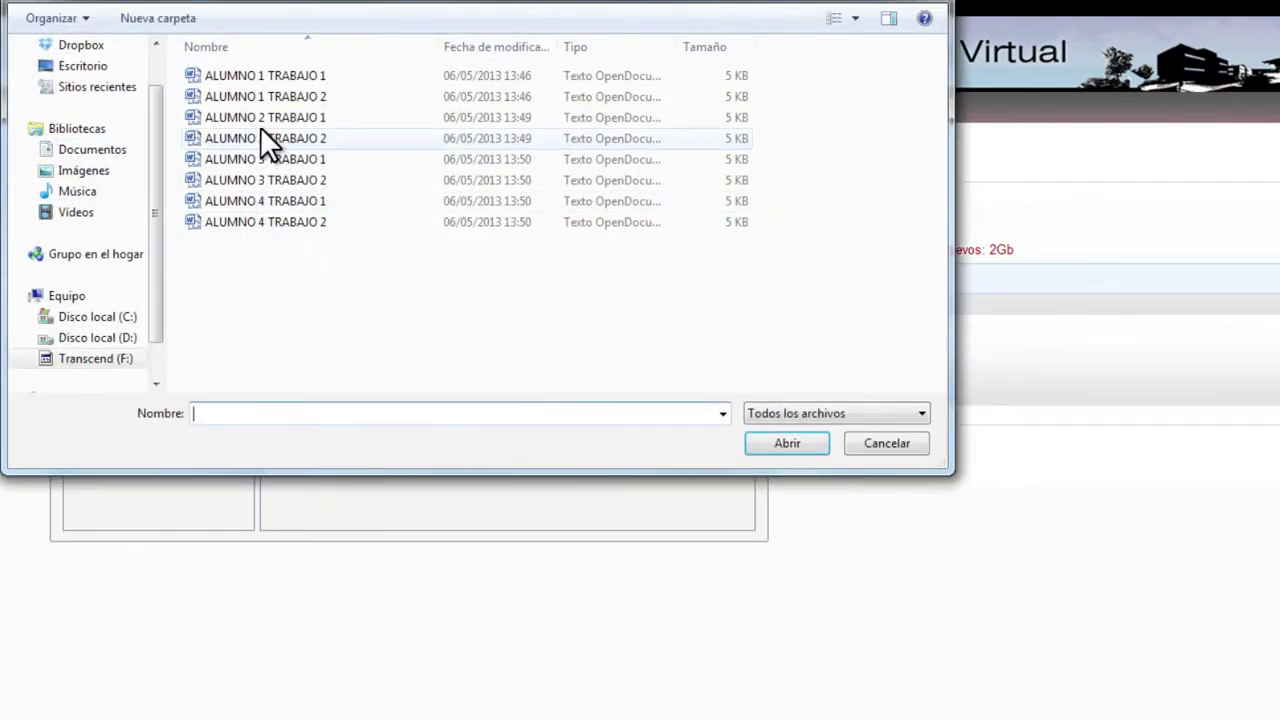
double_click(273, 93)
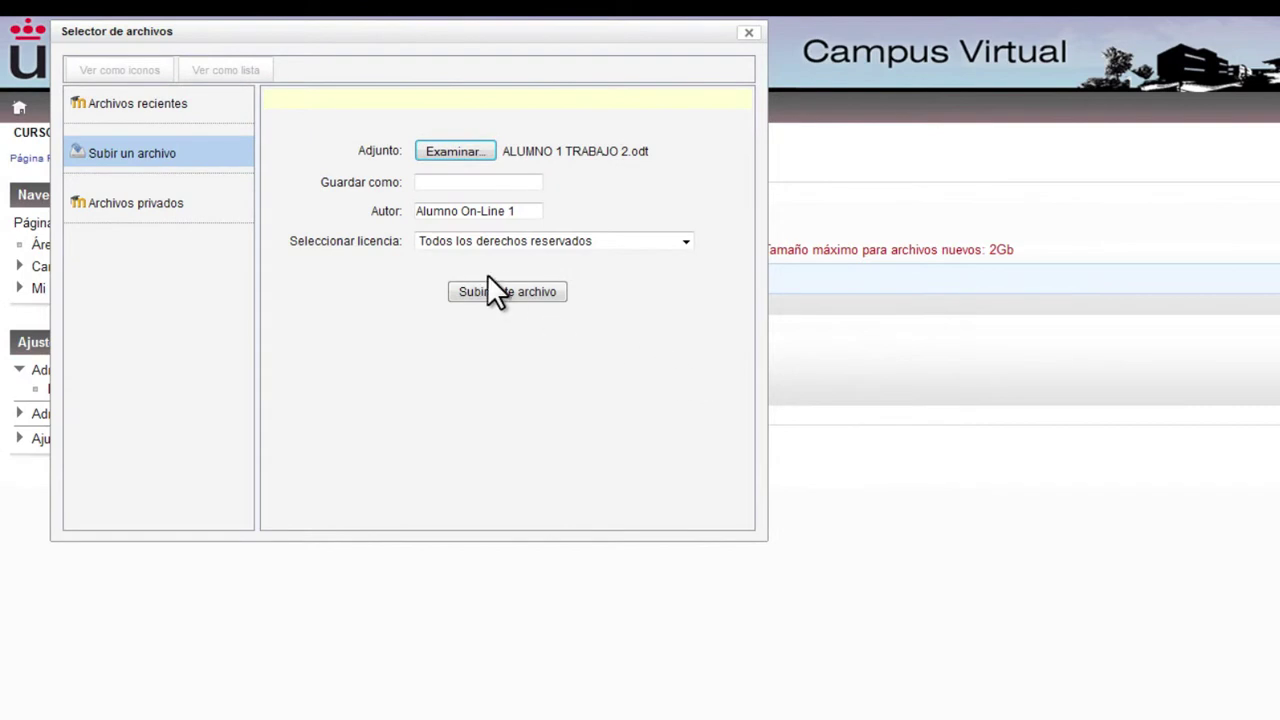
click(490, 288)
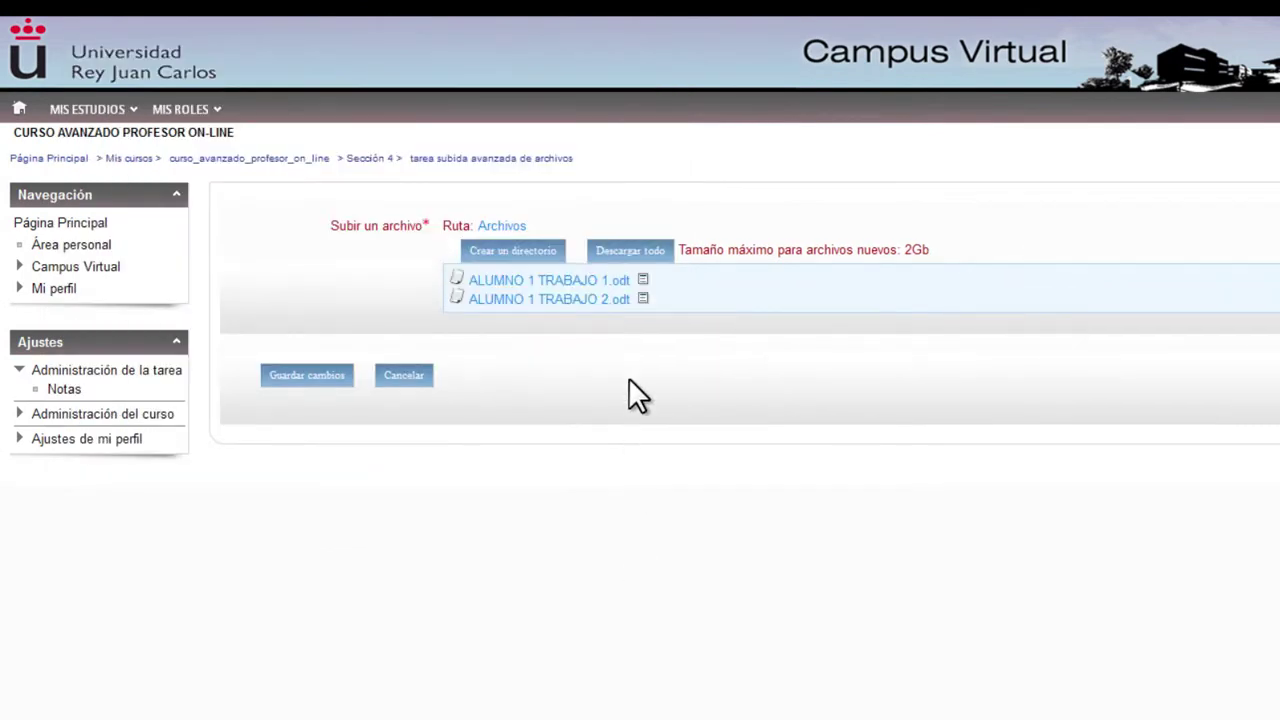
Step: Check the file options for "ALUMNO 1 TRABAJO 1.odt" without applying any, and save the two uploaded files as the submission draft
click(642, 280)
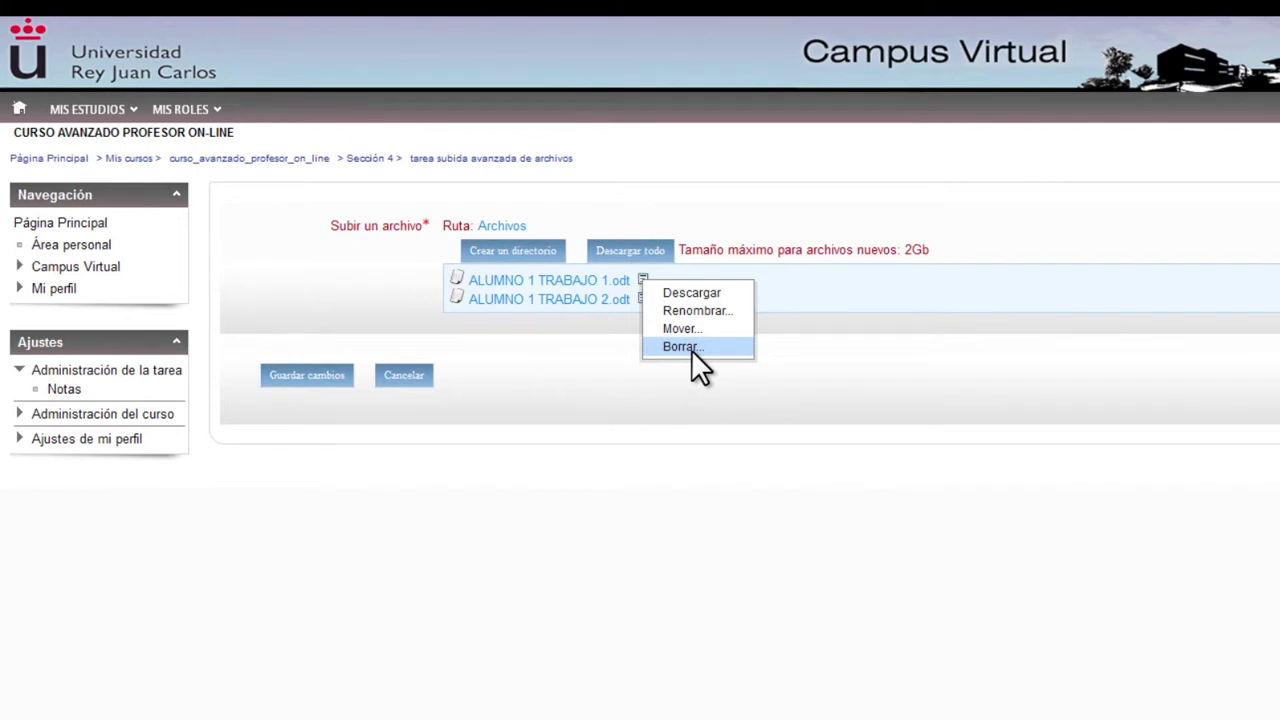
click(523, 314)
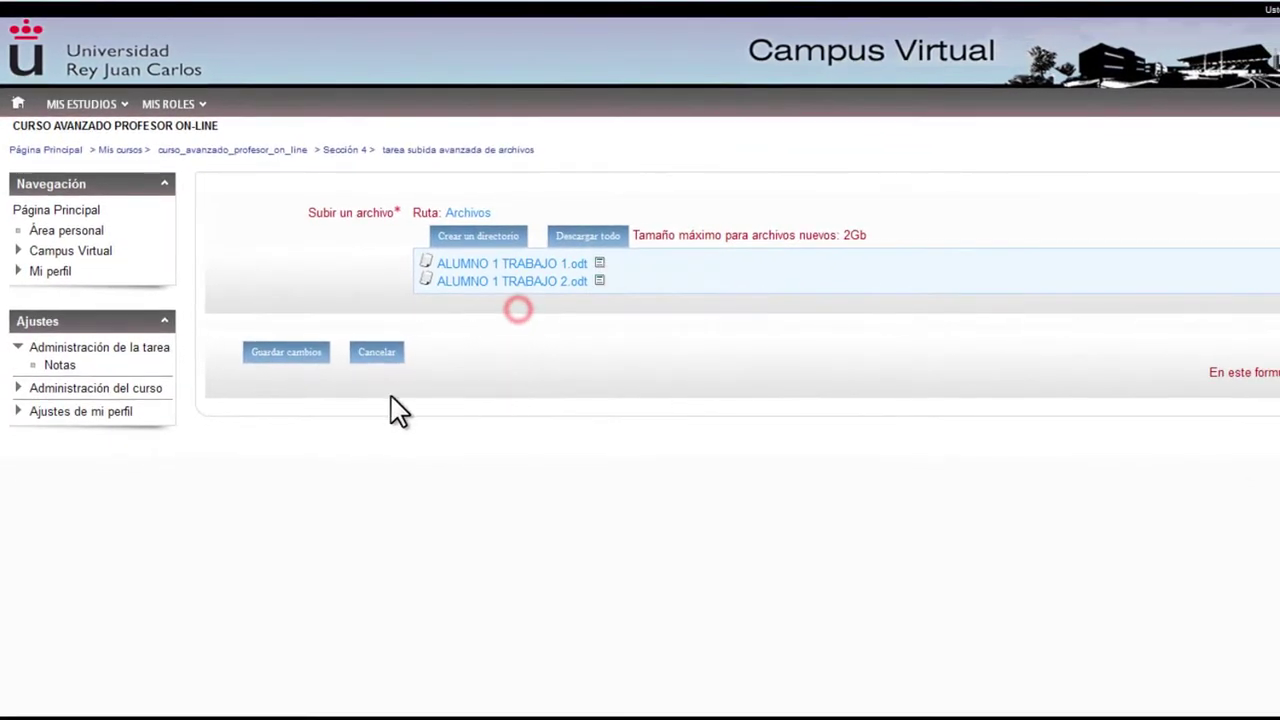
click(269, 357)
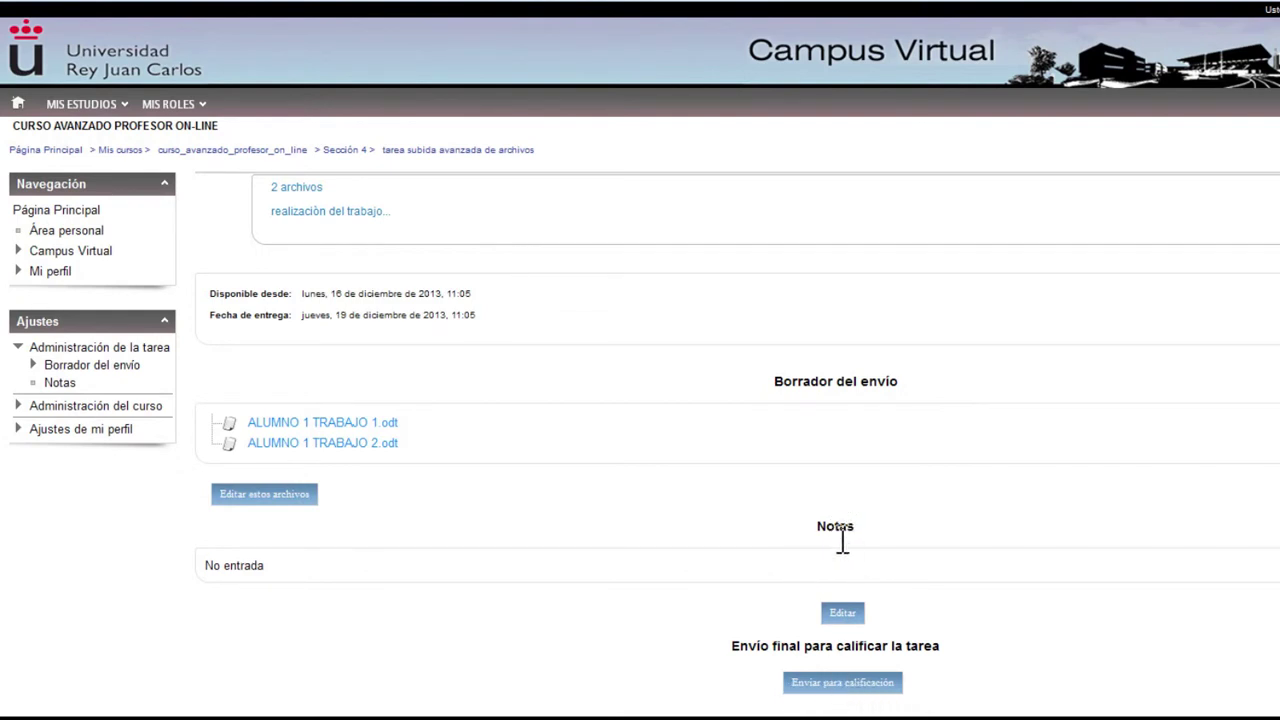
Step: Add the note "debe leerse el archivo 2 antes que el uno" to the submission and save it
click(840, 612)
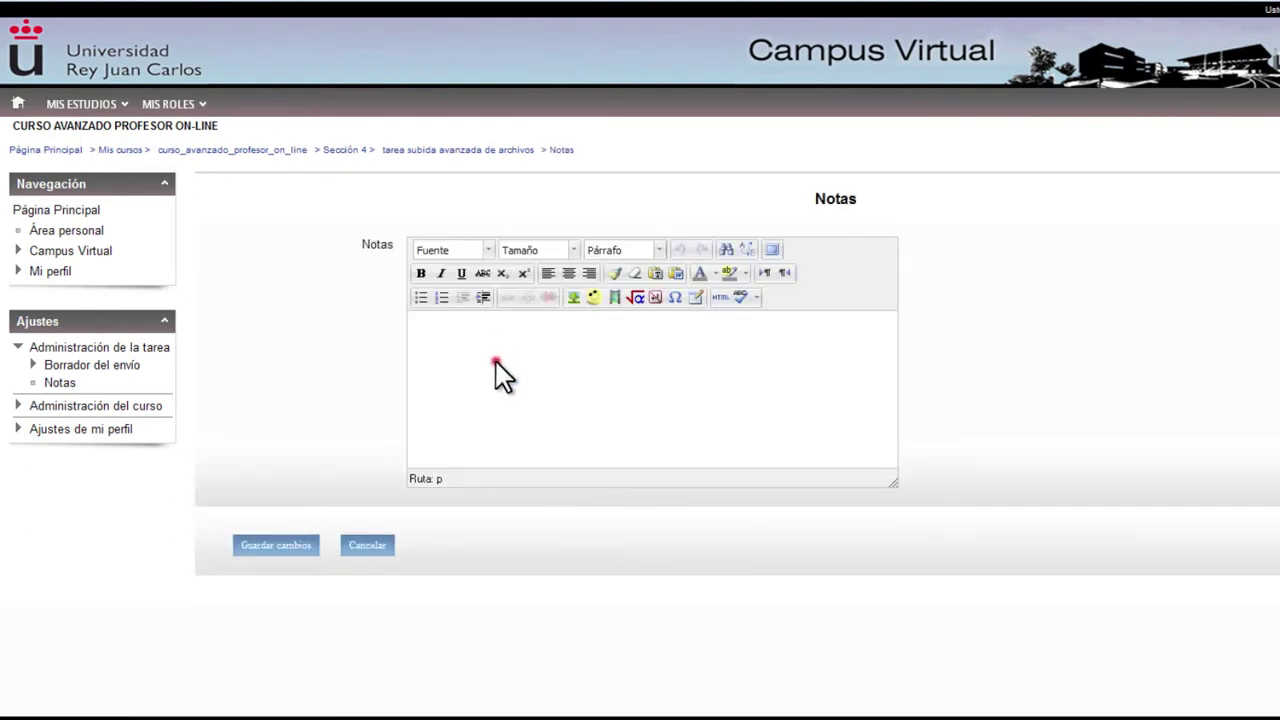
click(496, 362)
text(debe leerse el archivo 2 an)
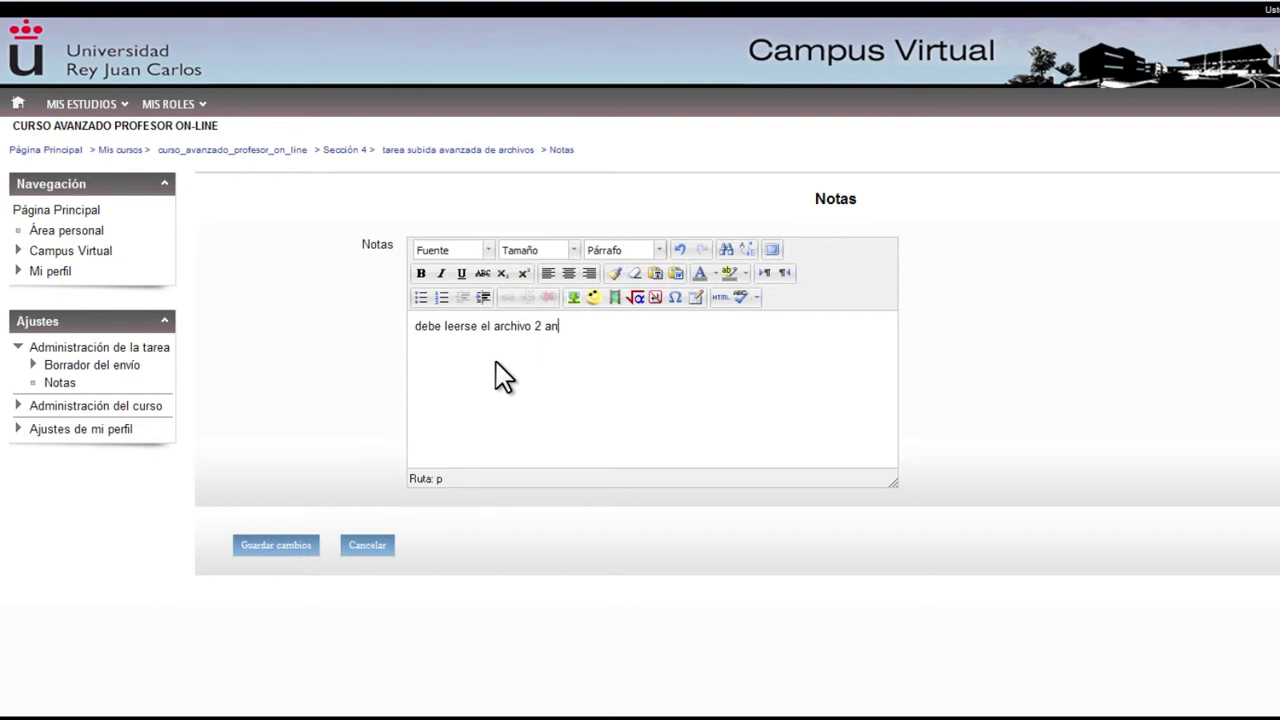
text(tes que el uno)
click(292, 546)
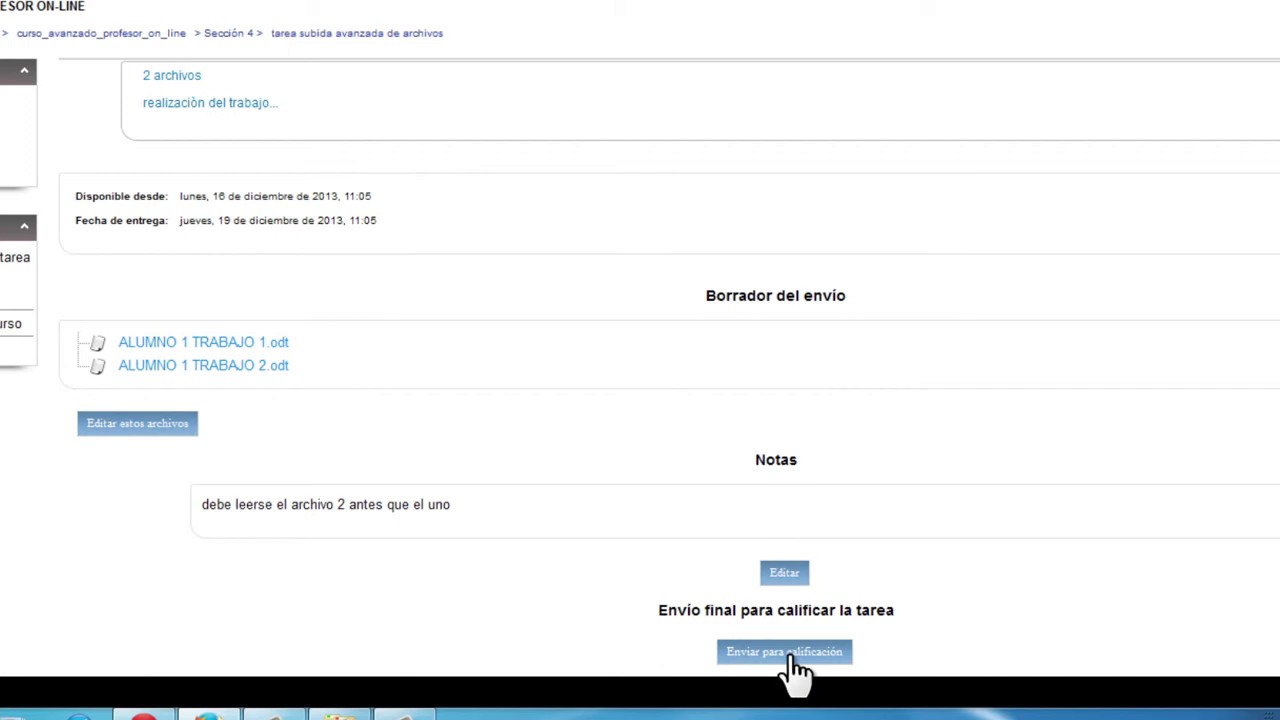
Step: Send the draft submission for grading and confirm the final submission
click(794, 656)
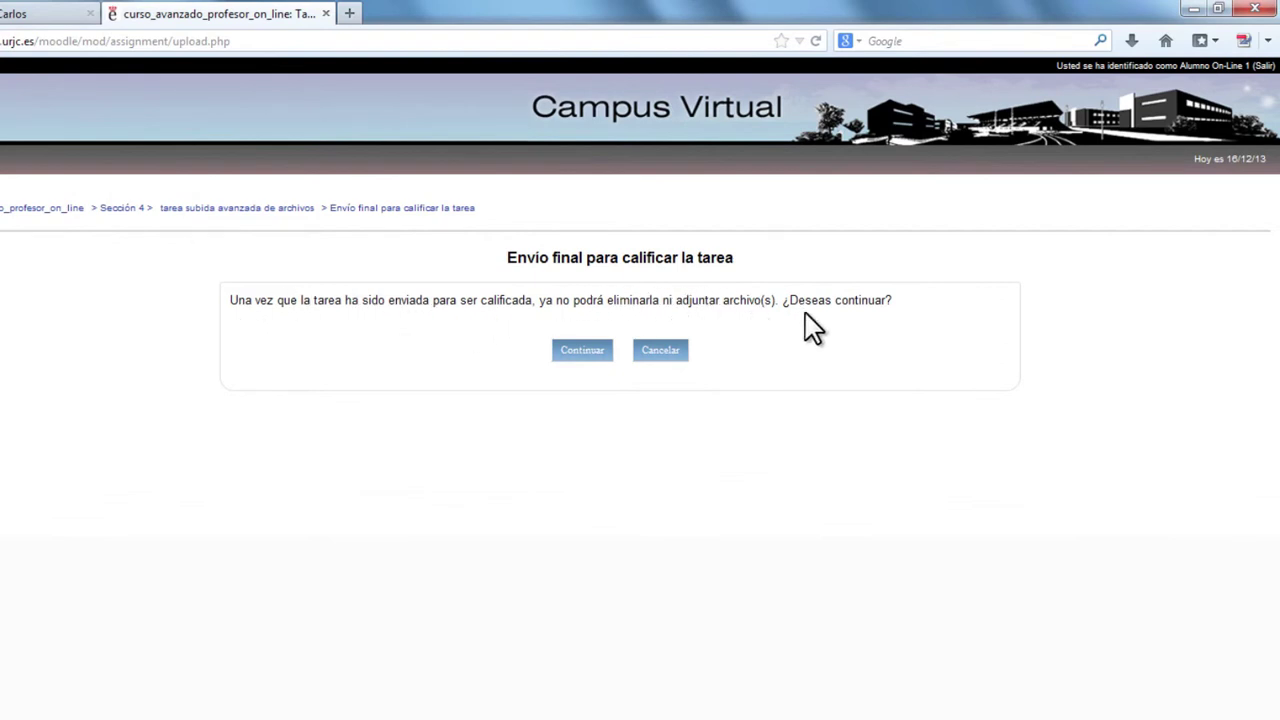
click(575, 352)
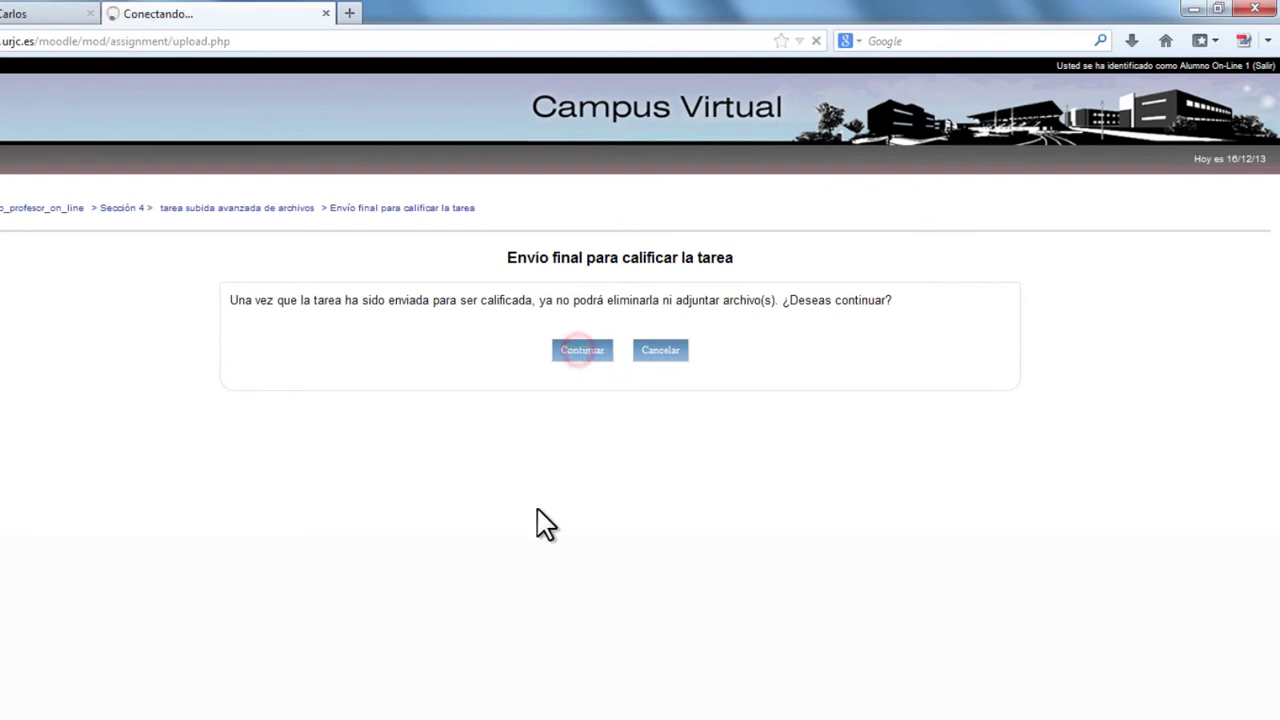